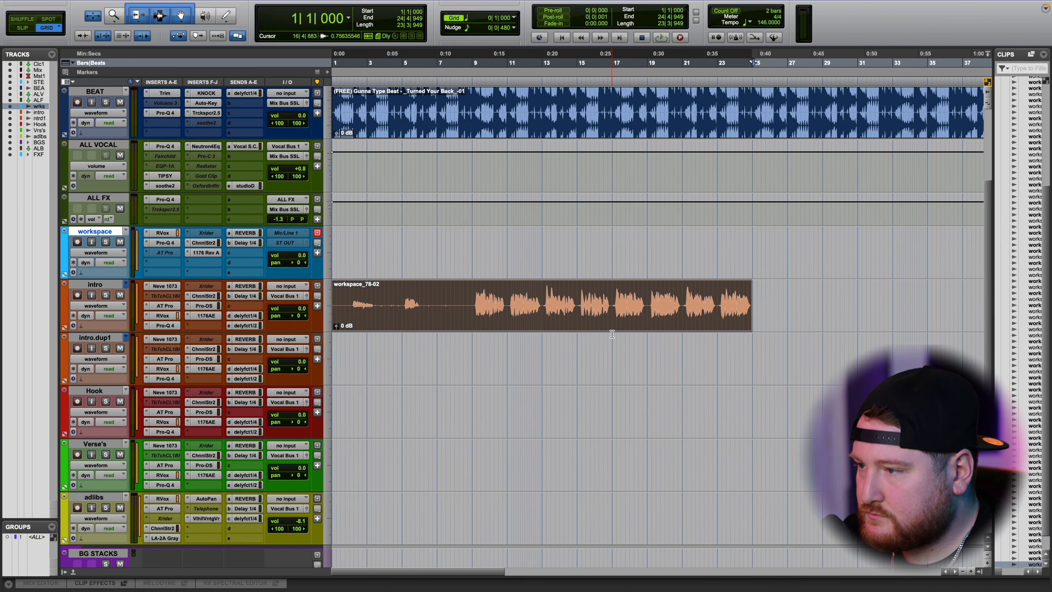
Enlarge the waveform height to examine the quiet passages in the intro vocal clip
scroll(595, 351, up, 5)
scroll(617, 371, left, 9)
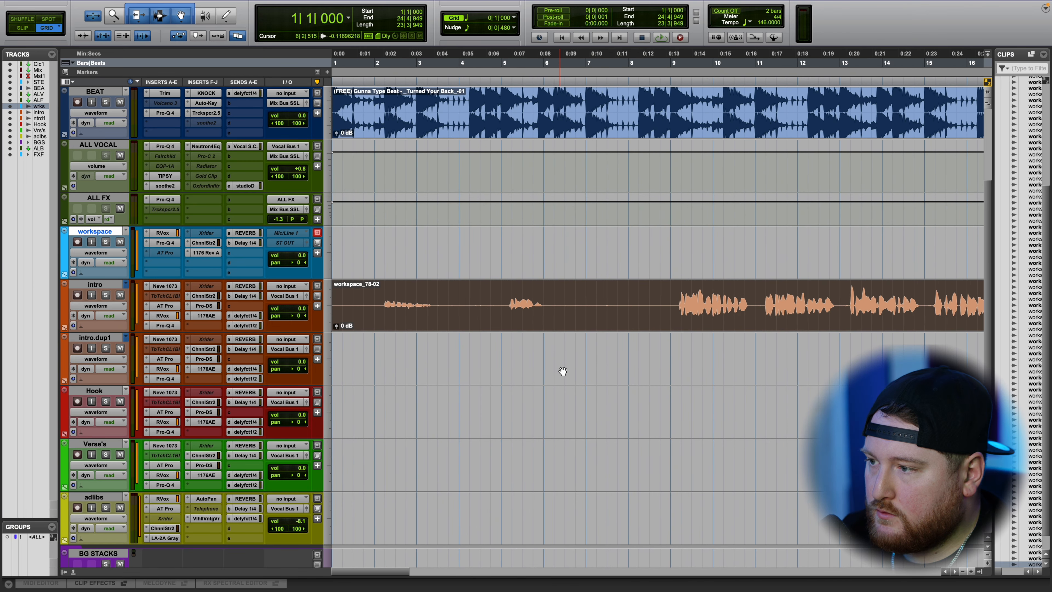
scroll(489, 358, up, 2)
scroll(489, 358, down, 3)
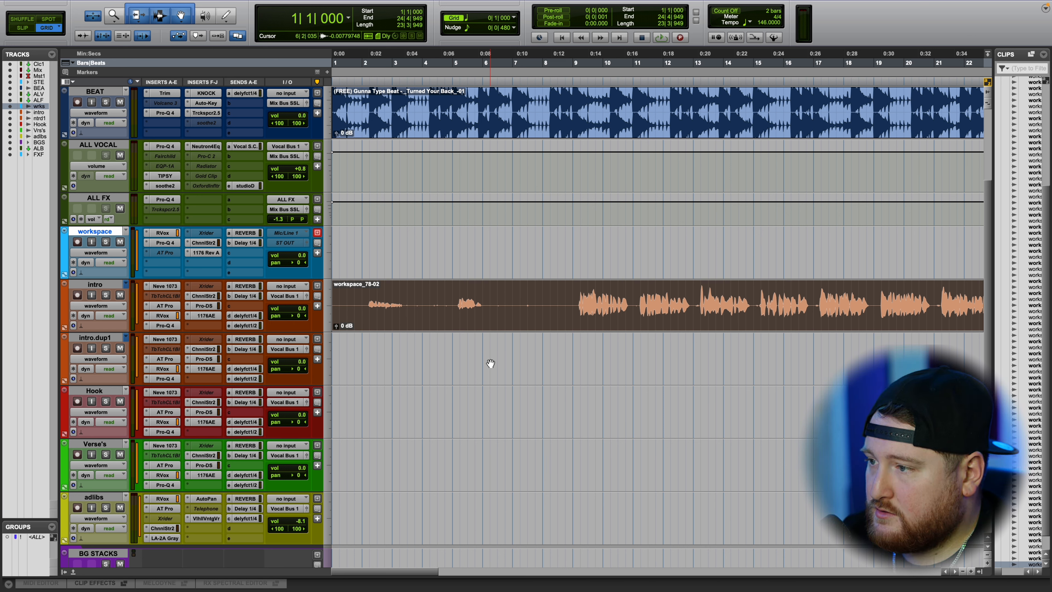
scroll(491, 363, up, 3)
scroll(490, 363, up, 3)
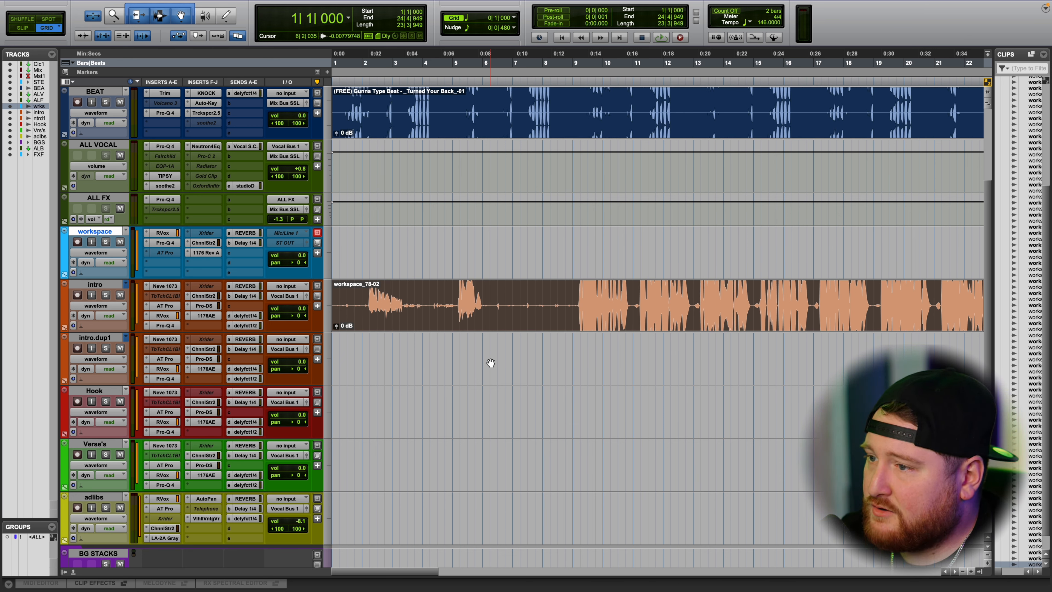
scroll(490, 363, down, 3)
scroll(490, 363, up, 3)
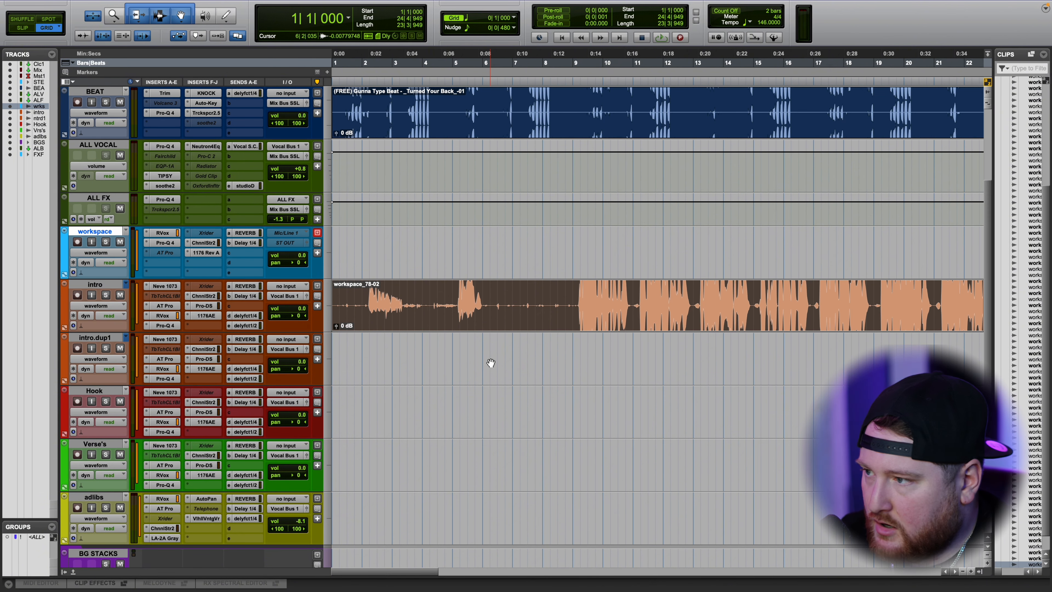
scroll(490, 363, down, 3)
scroll(491, 362, up, 5)
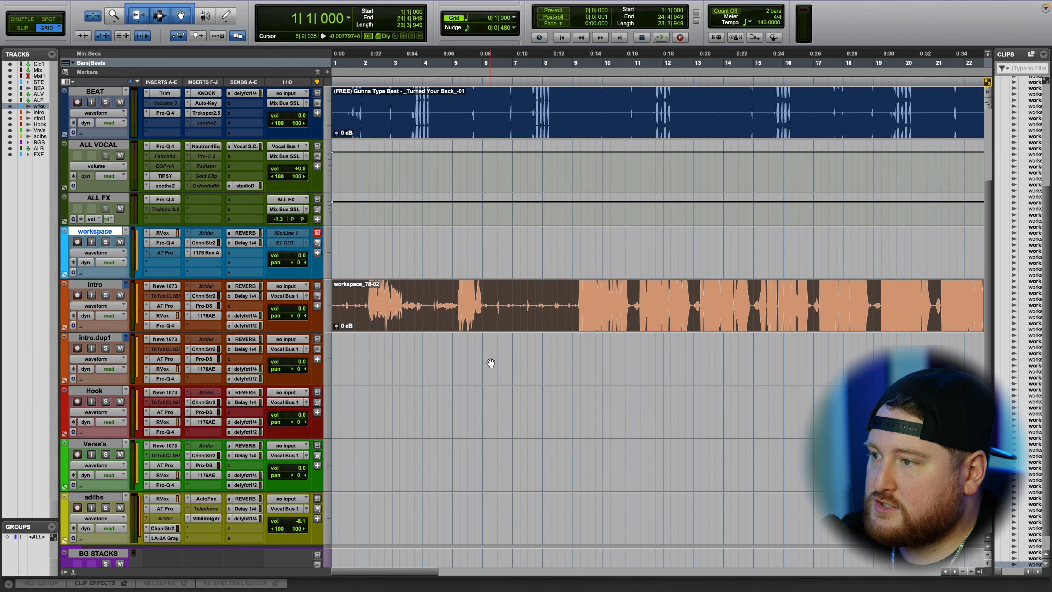
Alternate between smaller and larger waveform heights to compare how the intro vocal's quiet sections are displayed
scroll(490, 362, down, 3)
key(super+alt+[)
key(super+alt+])
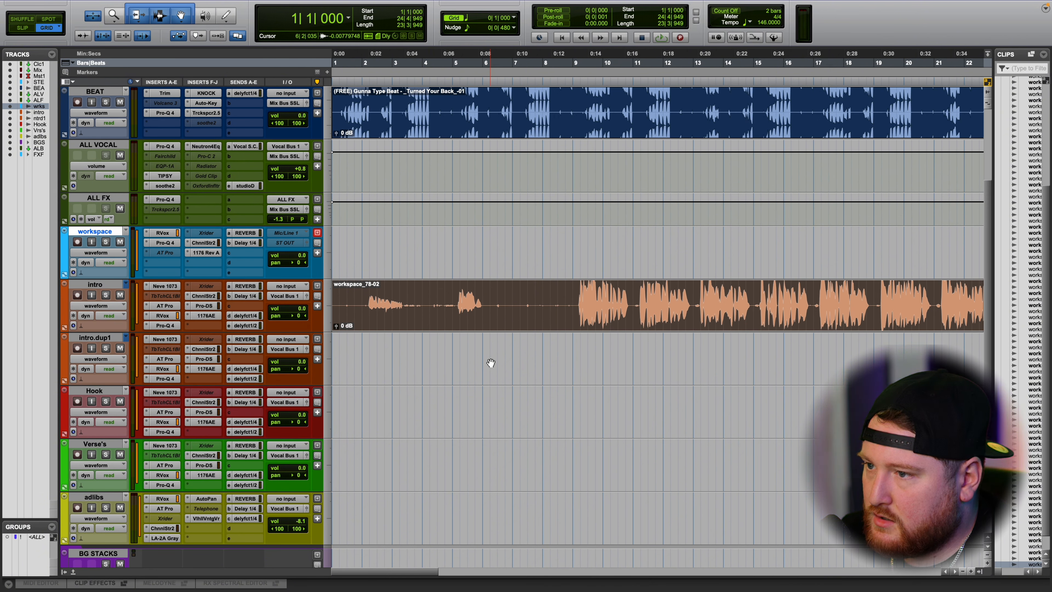
key(super+alt+])
key(super+alt+[)
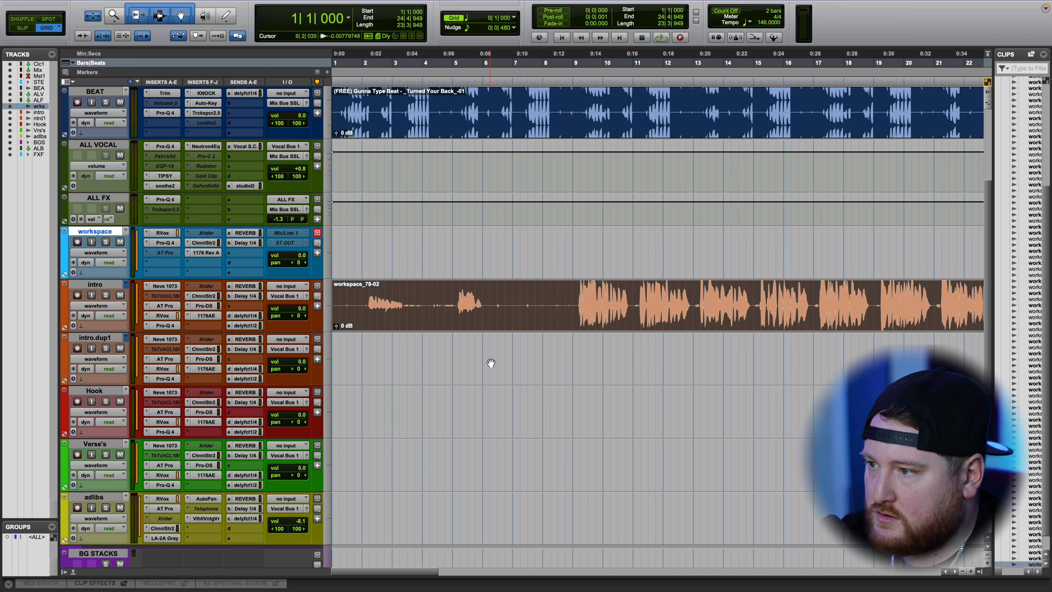
key(super+alt+])
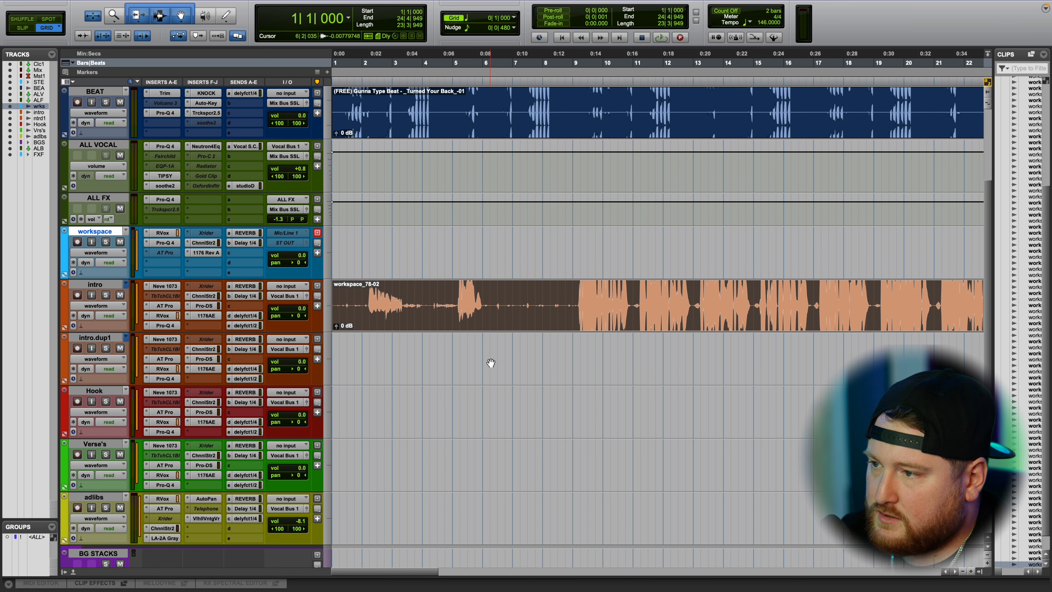
key(super+alt+])
key(super+alt+[)
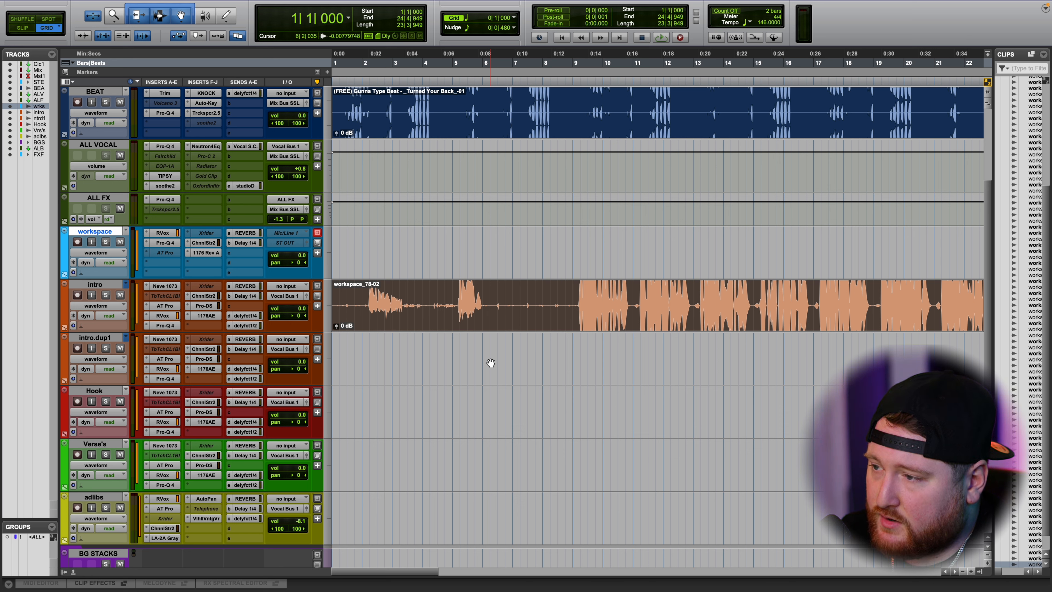
Examine the low-level noise around the first two intro phrases, and reduce the waveform height to a moderate size
click(508, 303)
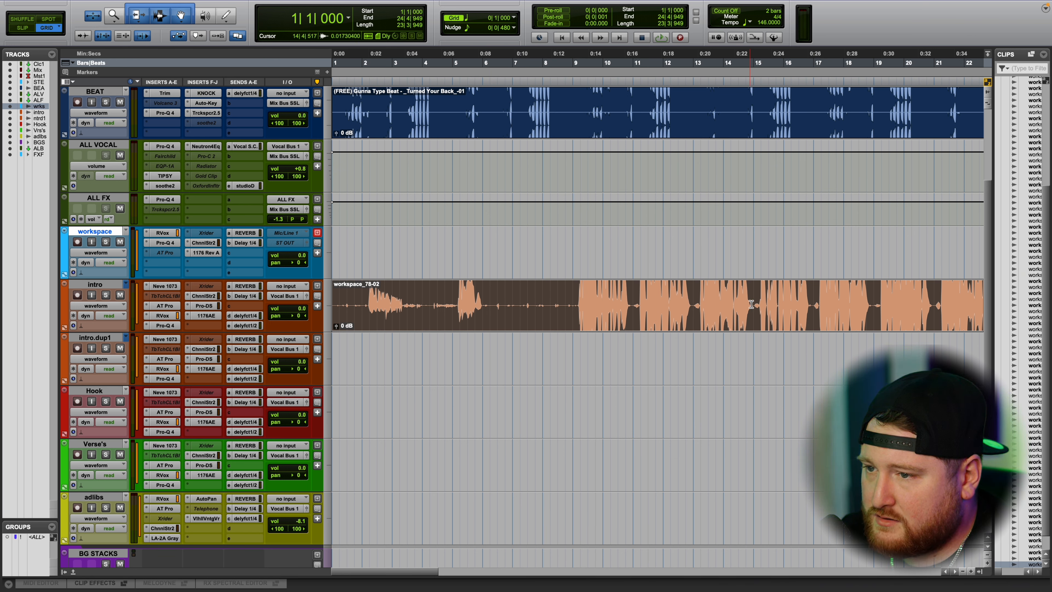
click(389, 306)
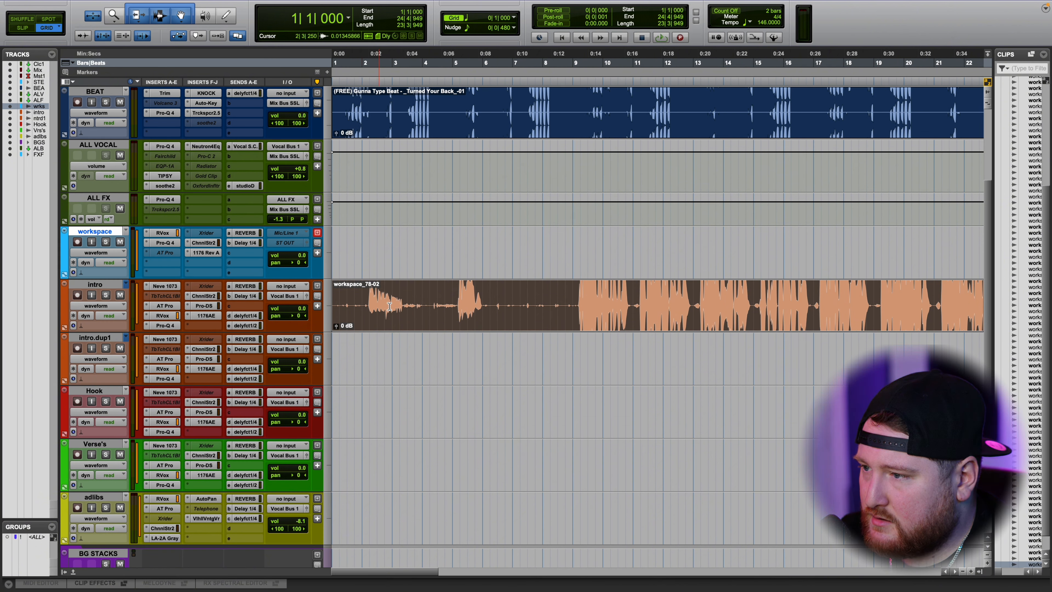
click(490, 303)
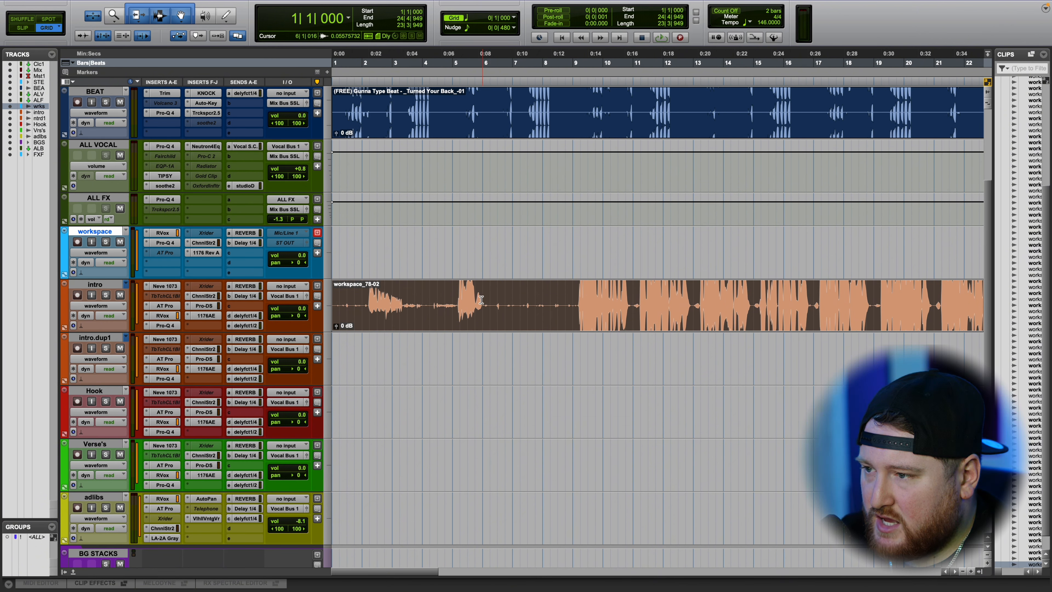
click(521, 303)
key(super+alt+[)
key(super+alt+[)
key(super+alt+[)
key(super+alt+[)
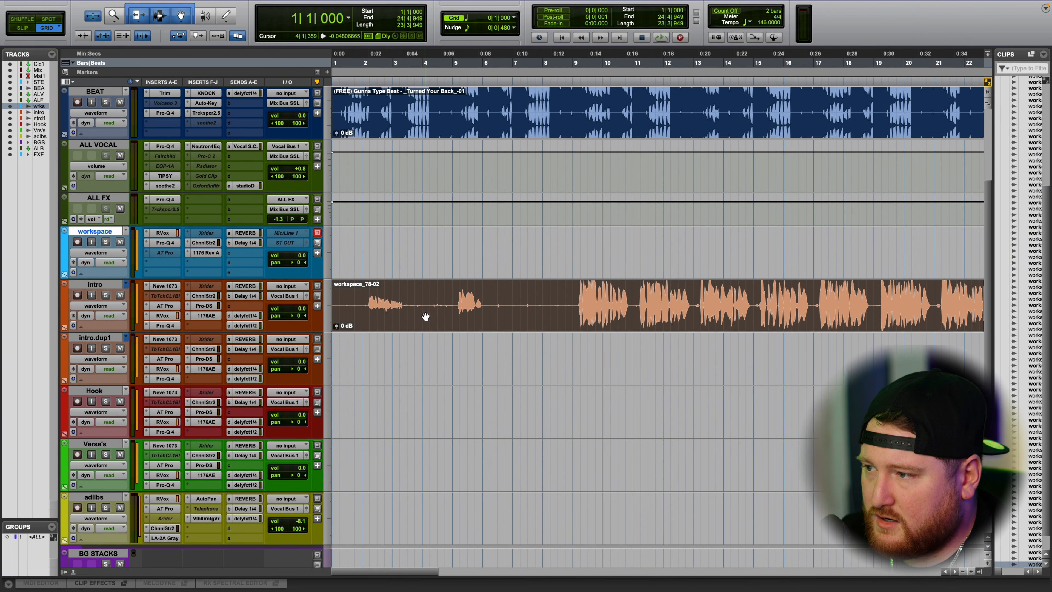
key(super+alt+])
key(super+alt+])
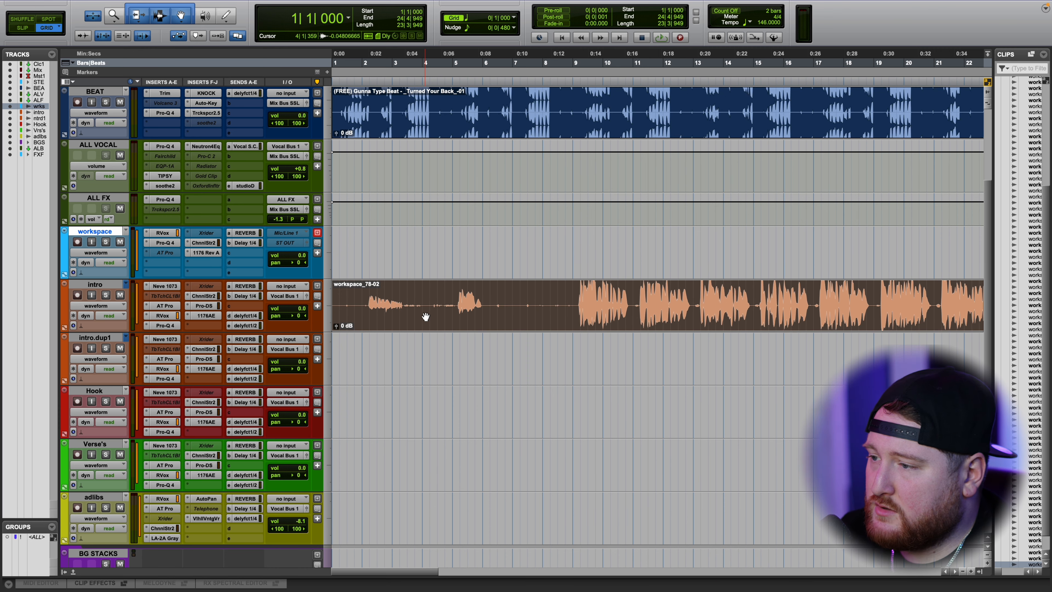
Zoom the timeline in and out horizontally around the opening phrases of the intro vocal clip
key(super+])
scroll(451, 414, up, 3)
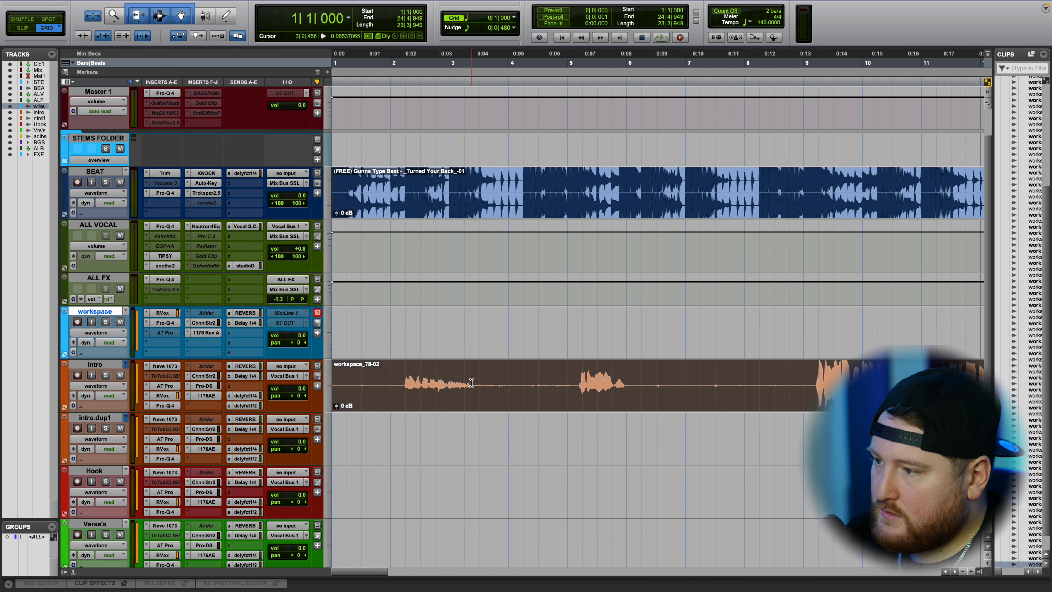
scroll(455, 444, down, 2)
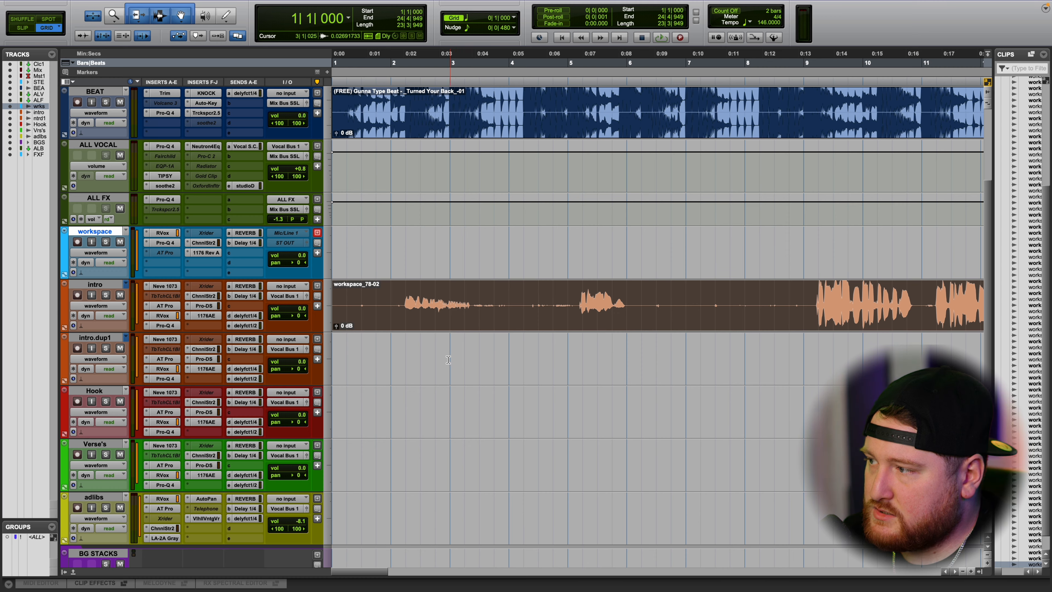
key(super+[)
scroll(429, 382, up, 3)
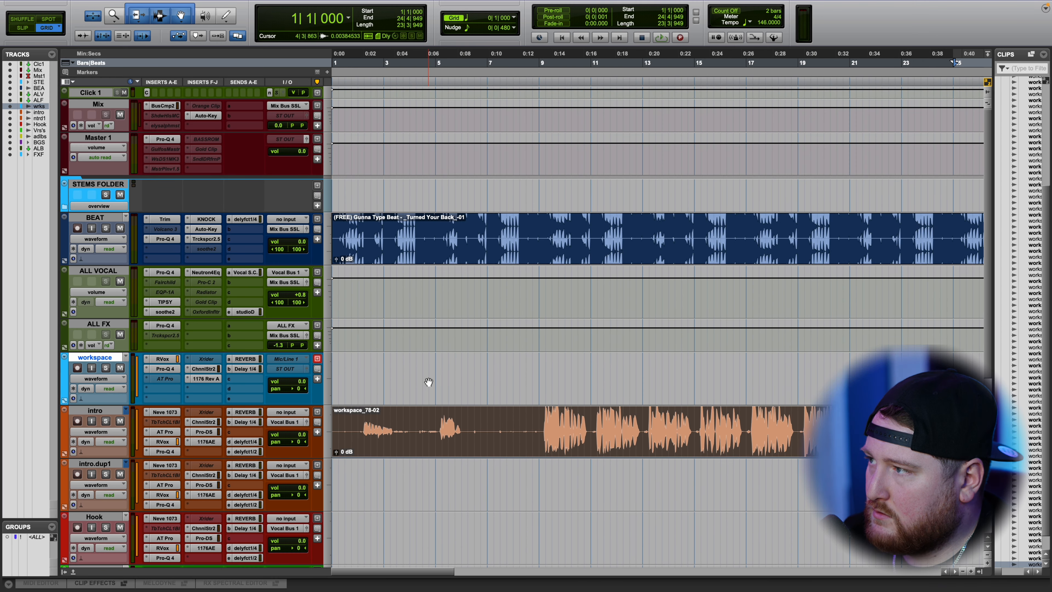
scroll(429, 381, down, 3)
key(t)
key(t)
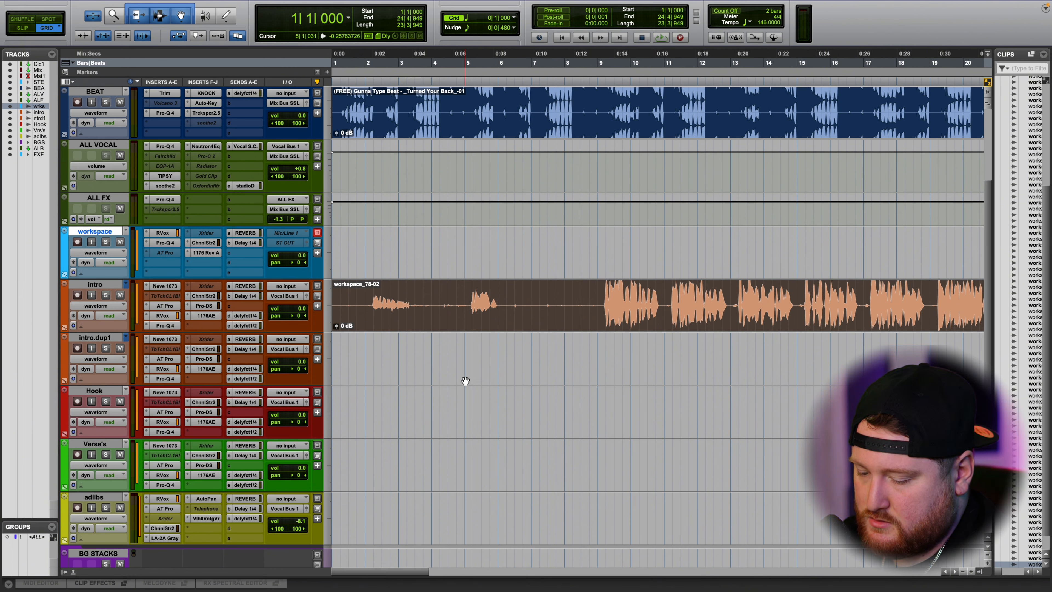
Play the session from the start through the first intro phrase and stop in bar 4
key(space)
key(space)
key(space)
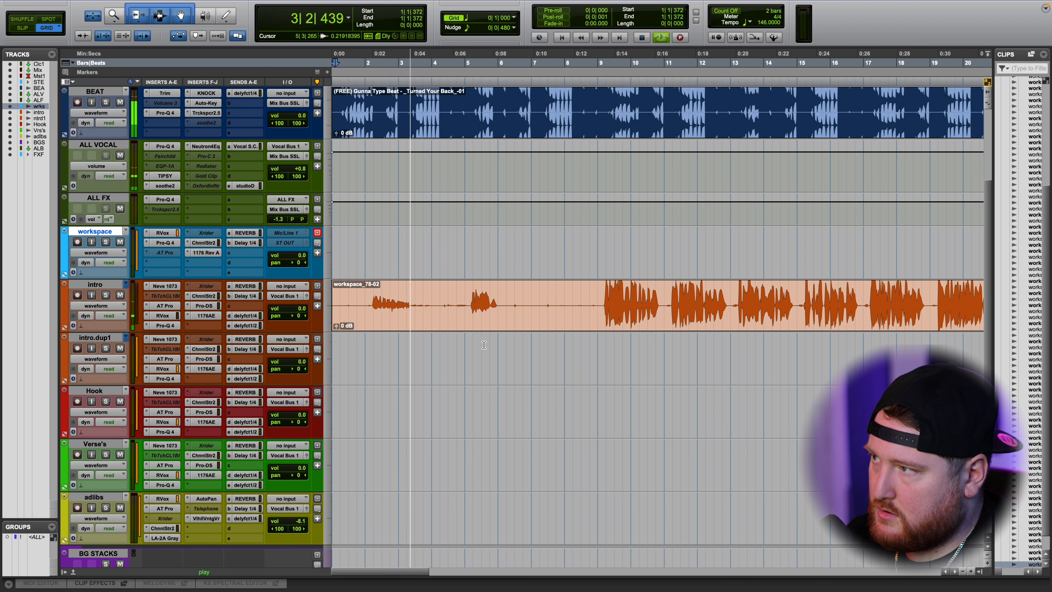
scroll(484, 344, up, 4)
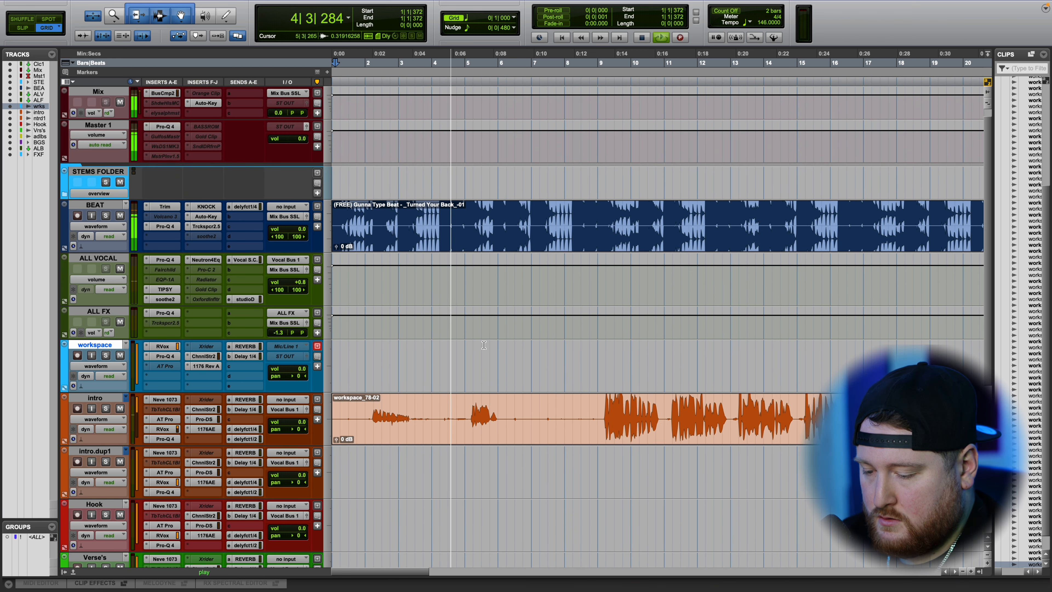
key(space)
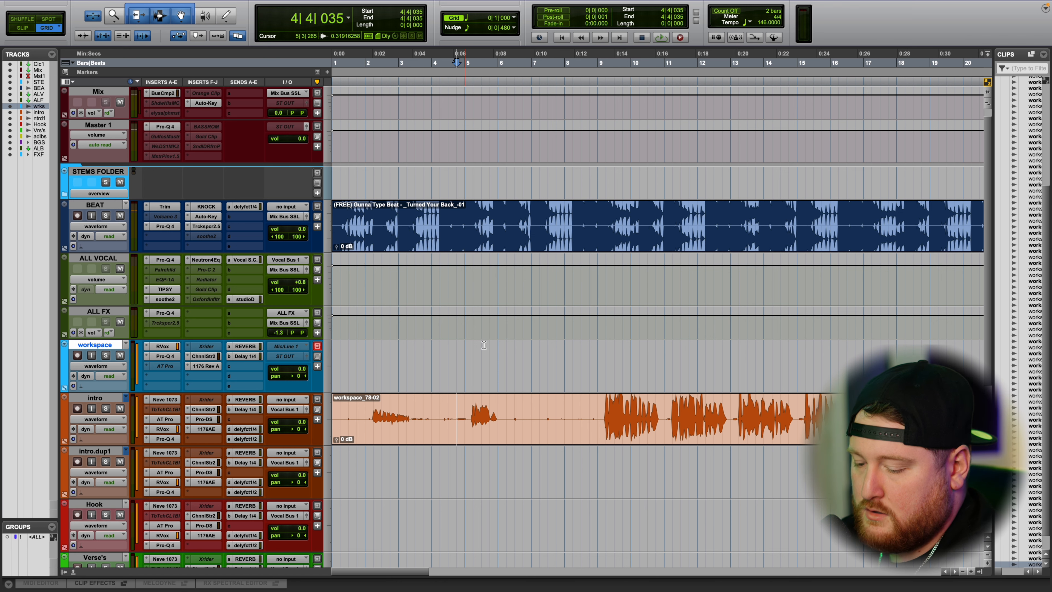
Check which output path the Mix track is assigned to, leaving the assignment as it is
scroll(337, 249, up, 1)
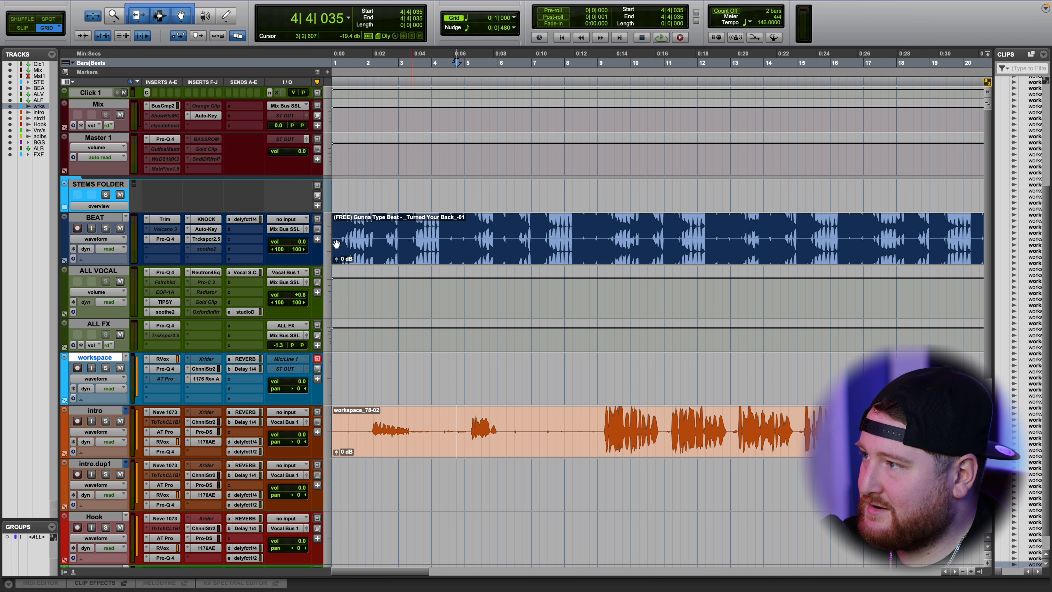
click(293, 116)
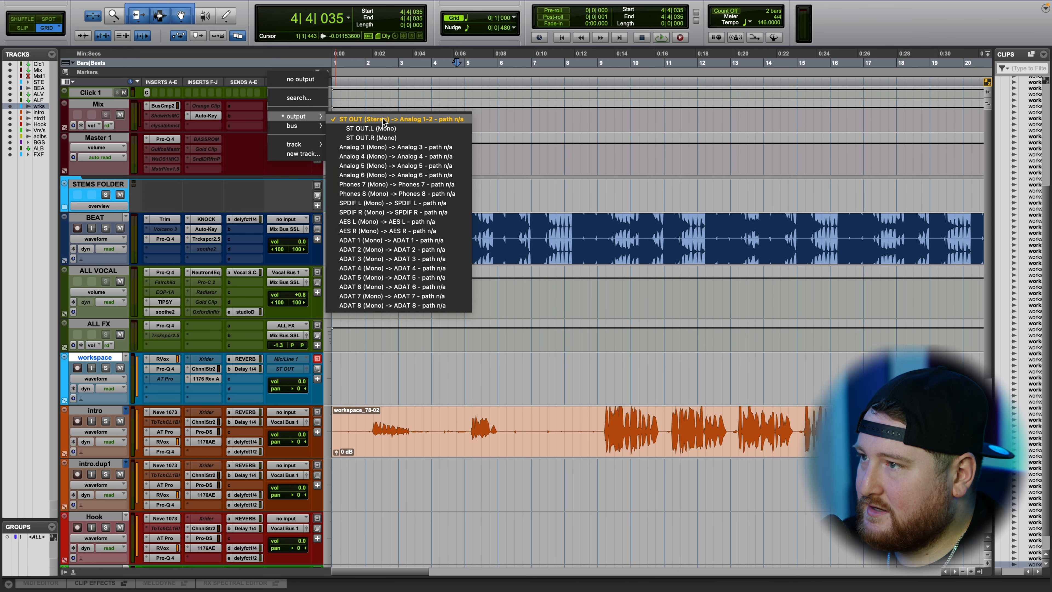
click(612, 169)
Reset the output paths to their defaults in the I/O Setup and accept the configuration
mouse_move(89, 3)
click(325, 6)
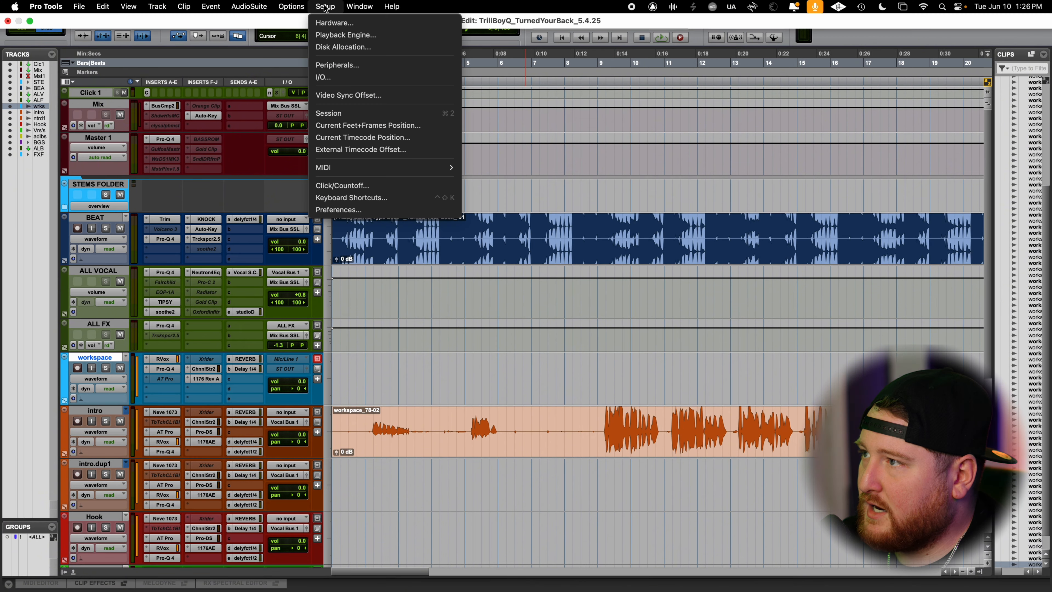
click(322, 77)
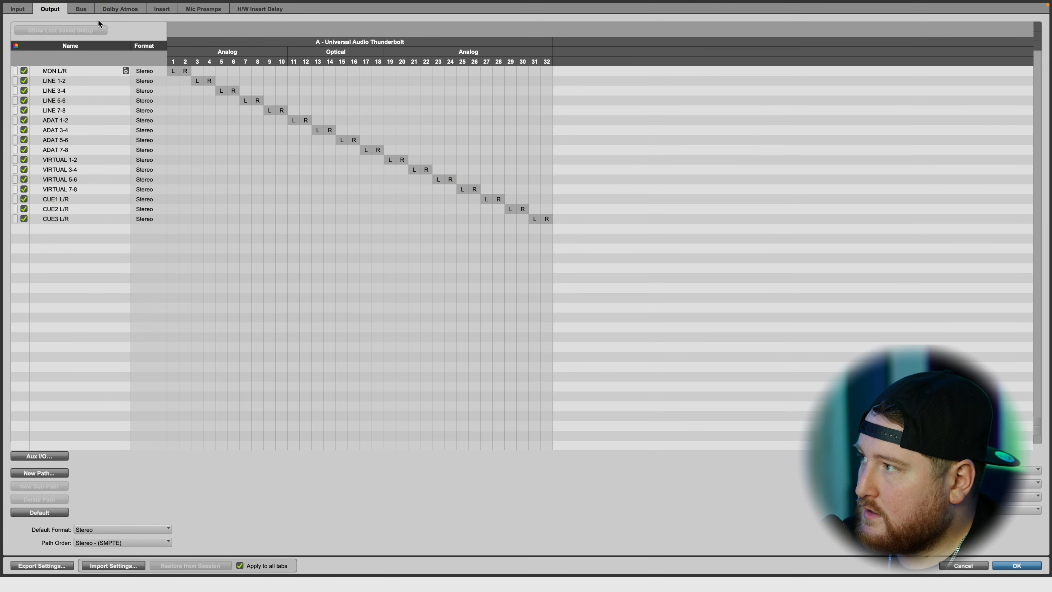
click(120, 80)
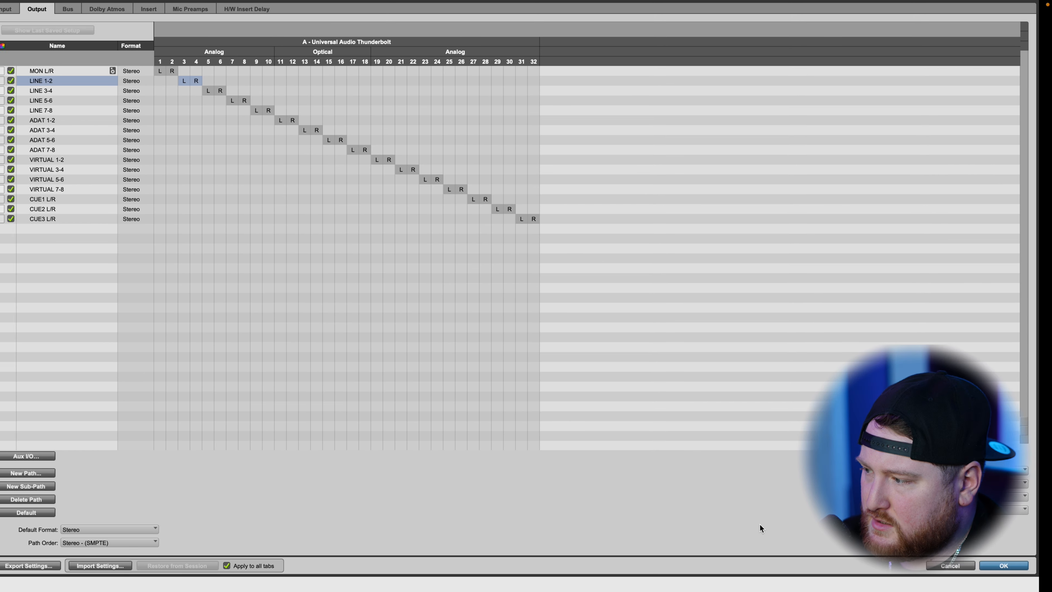
click(40, 513)
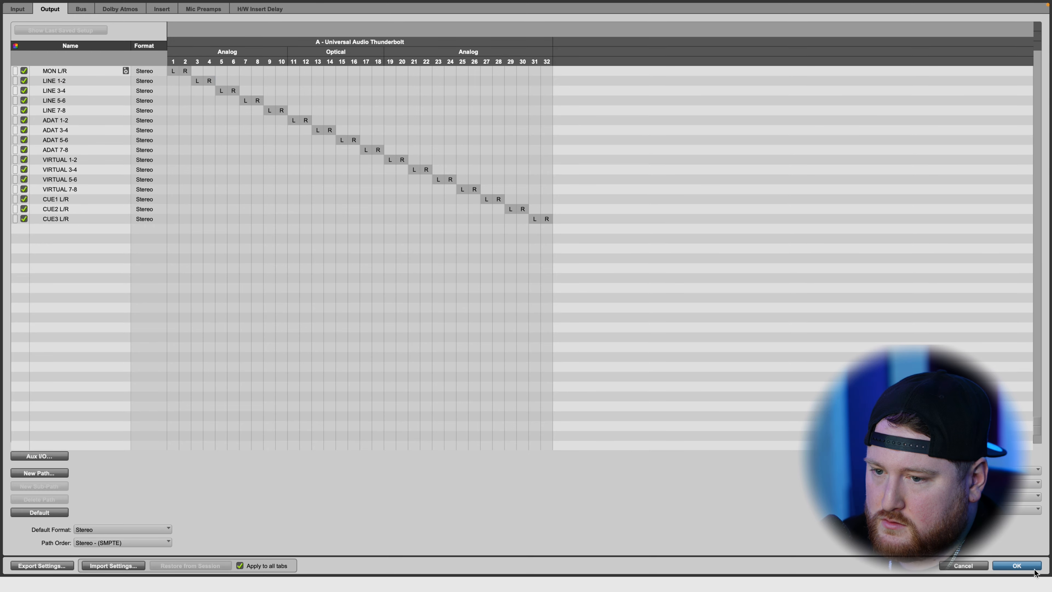
click(1033, 568)
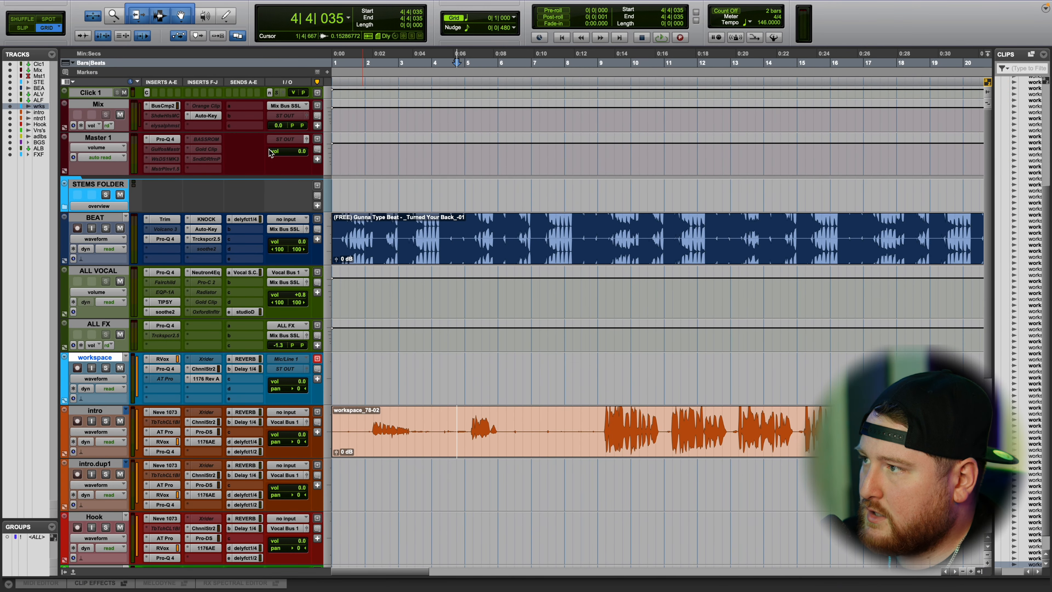
Route the outputs of the Master 1 and Mix tracks to MON L/R (Stereo)
click(285, 139)
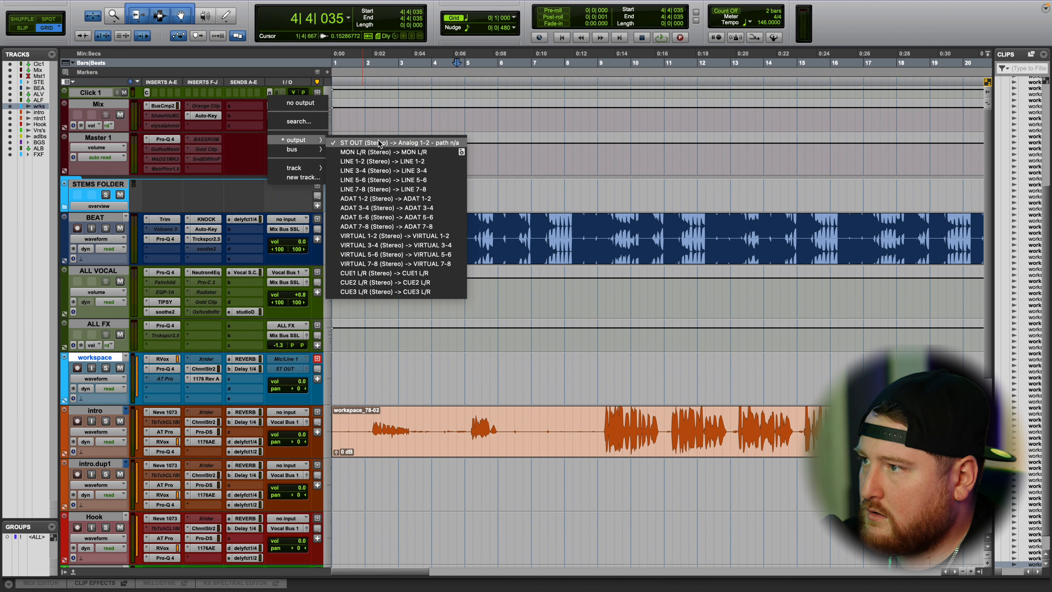
click(379, 152)
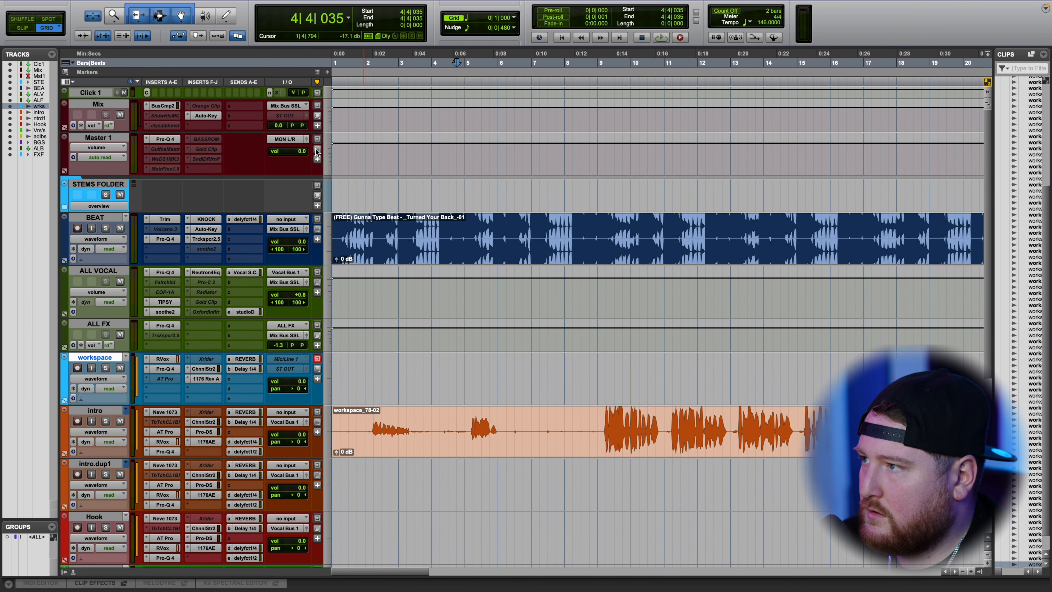
click(285, 115)
mouse_move(302, 125)
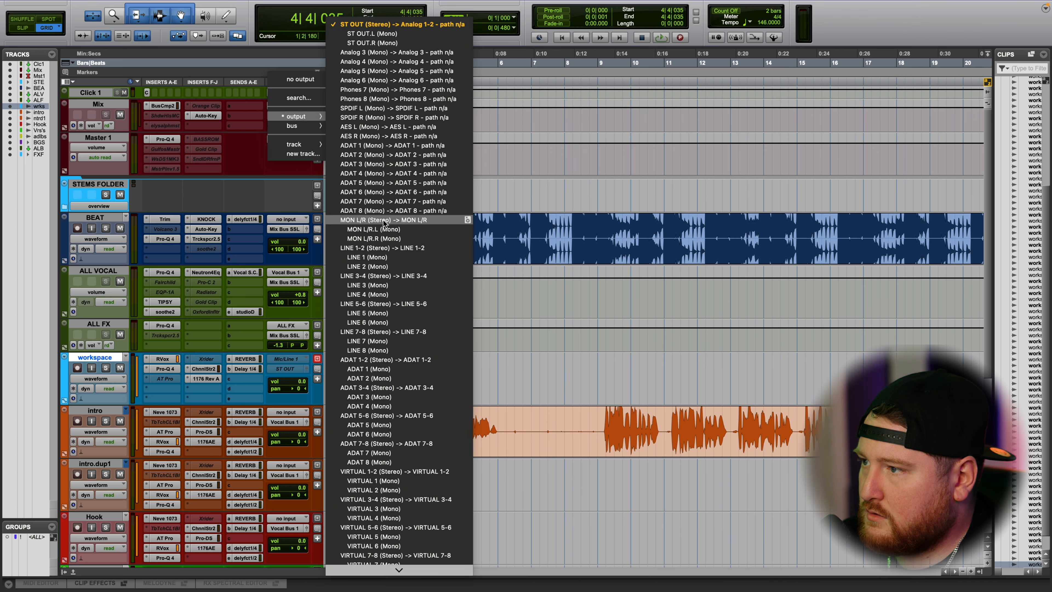
click(382, 219)
Play the session to check the new monitor routing, restarting playback from bar 1
scroll(397, 302, down, 10)
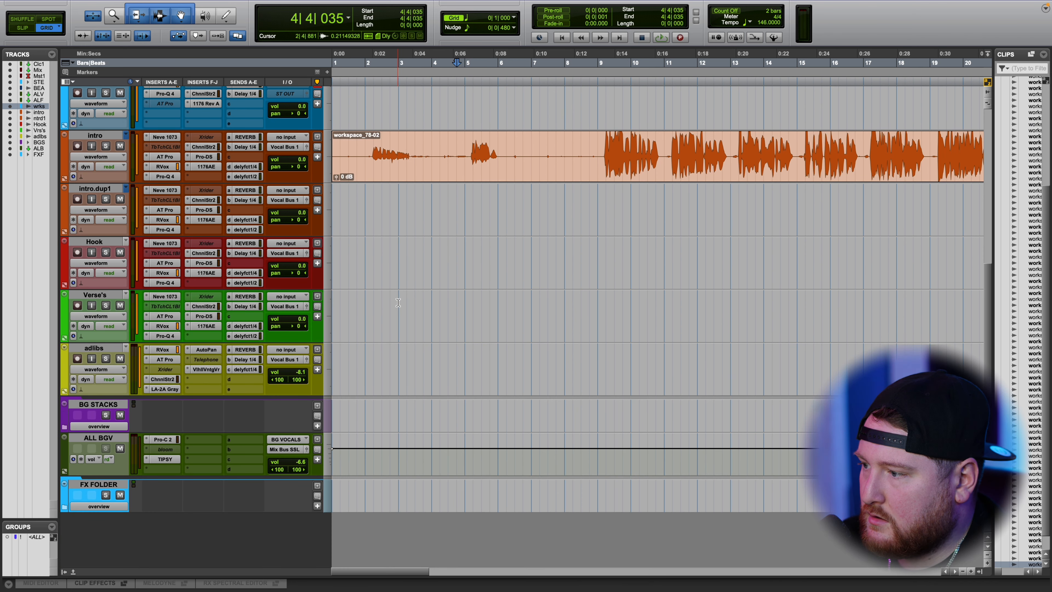
scroll(333, 420, up, 10)
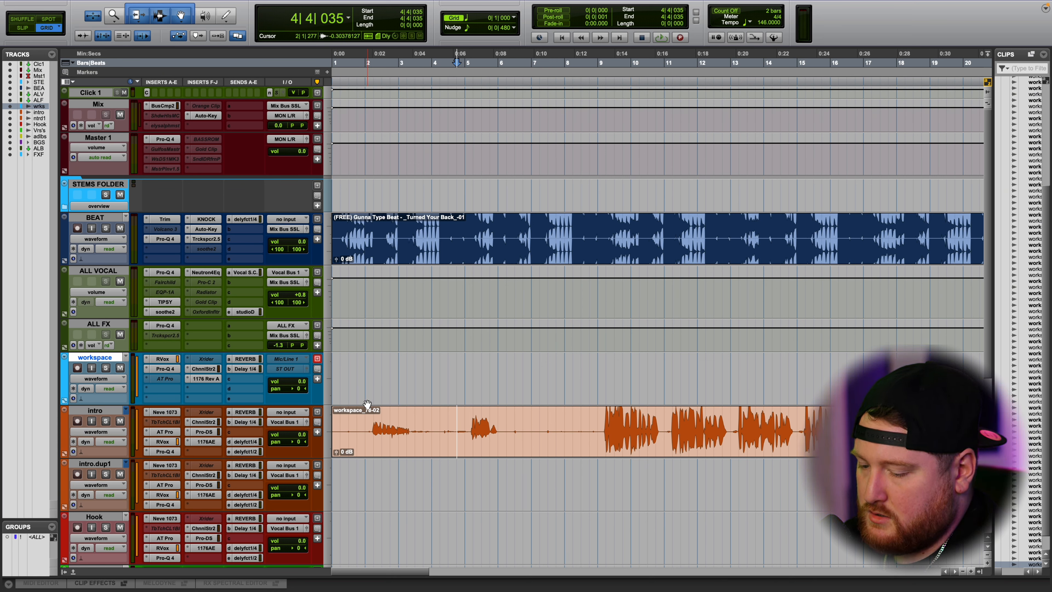
key(space)
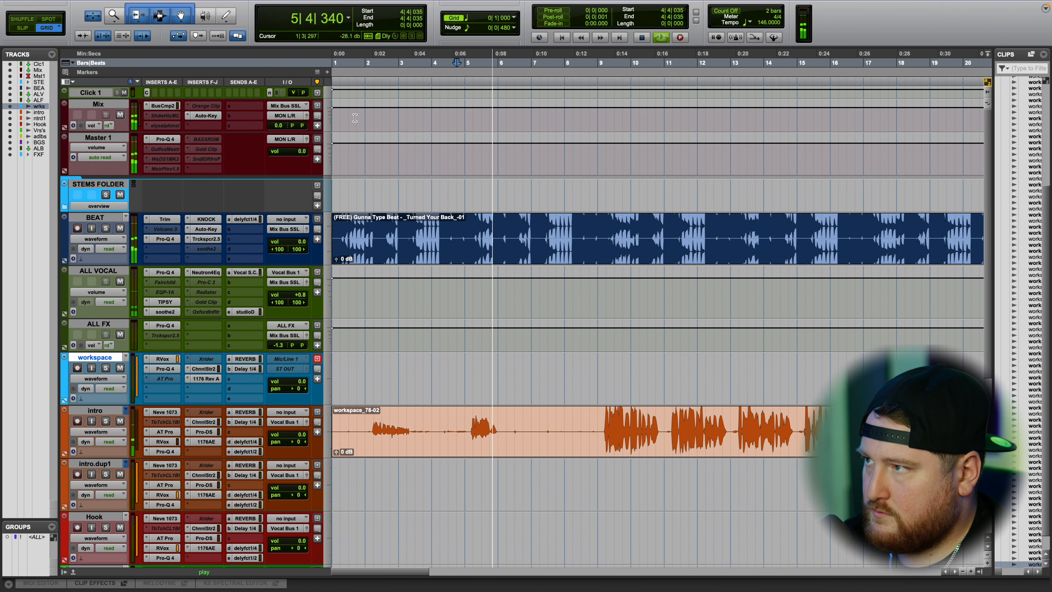
click(341, 61)
scroll(506, 431, up, 3)
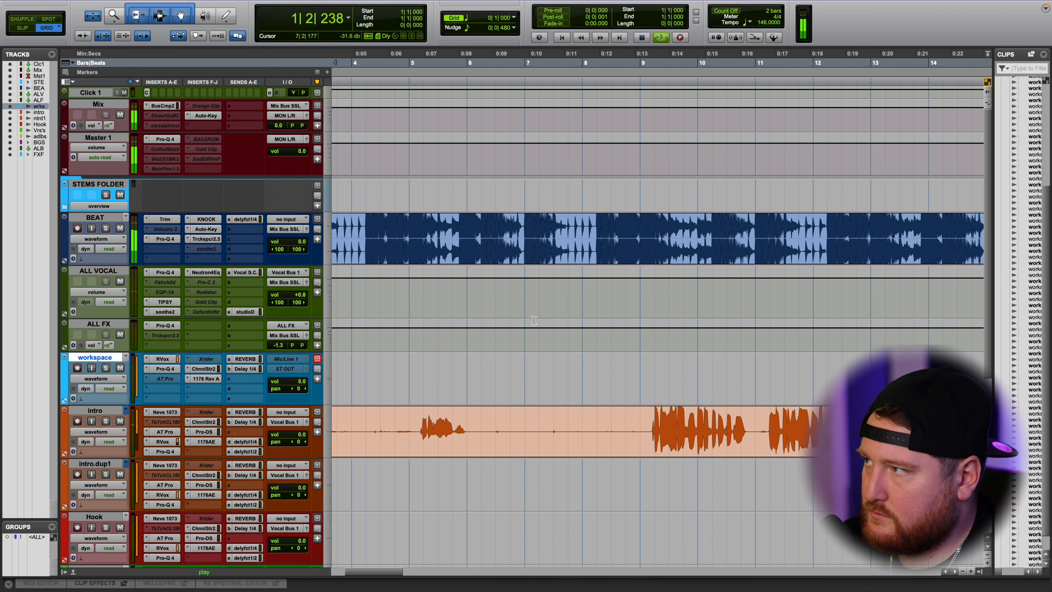
Switch the edit mode to Slip and follow the intro vocal's waveform during playback
click(23, 27)
scroll(411, 391, down, 2)
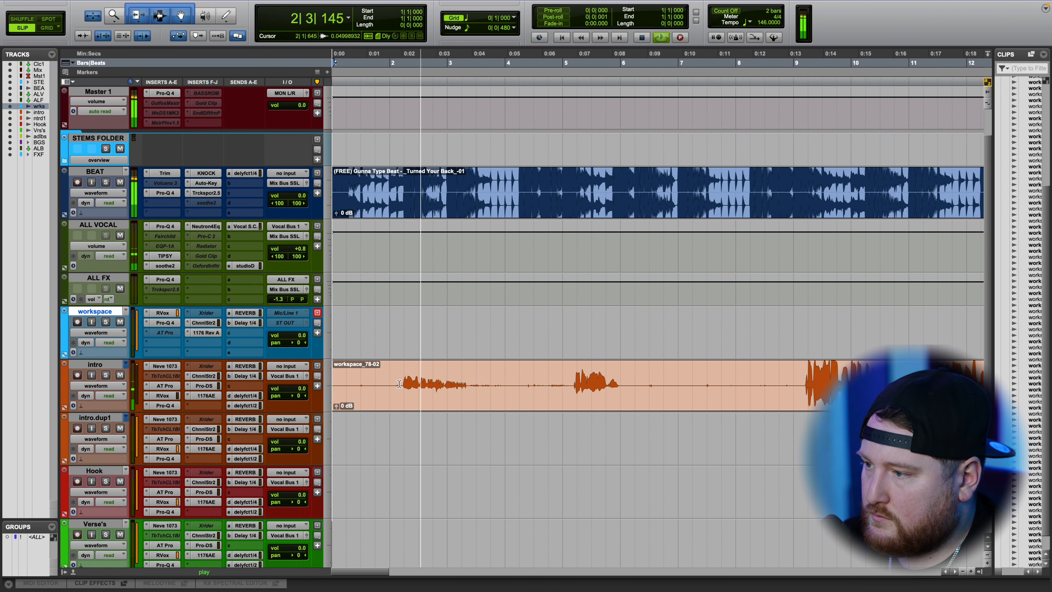
scroll(411, 391, up, 3)
scroll(411, 391, down, 2)
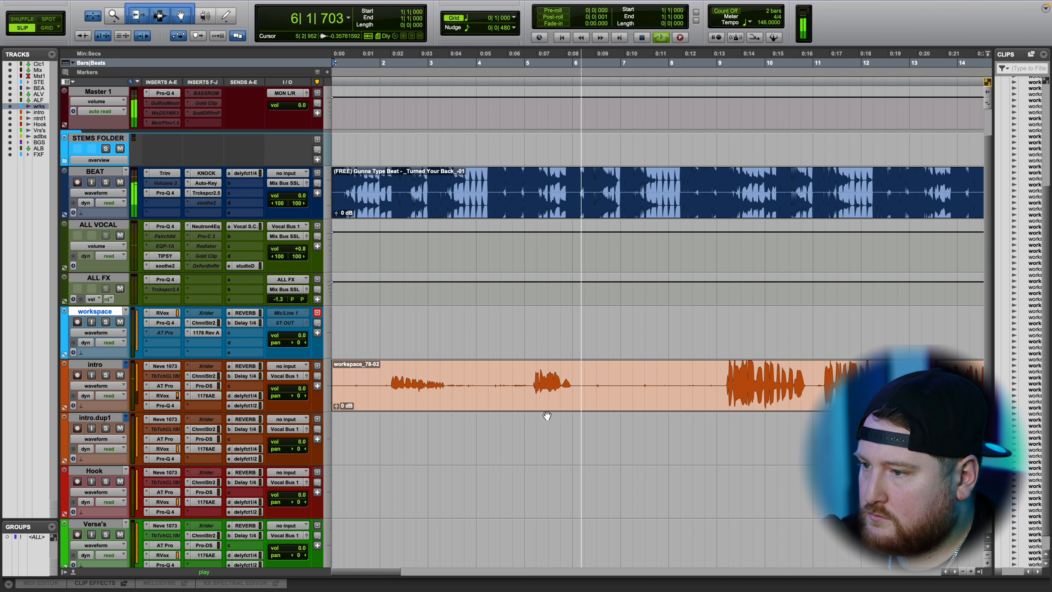
scroll(547, 415, down, 1)
scroll(576, 424, down, 1)
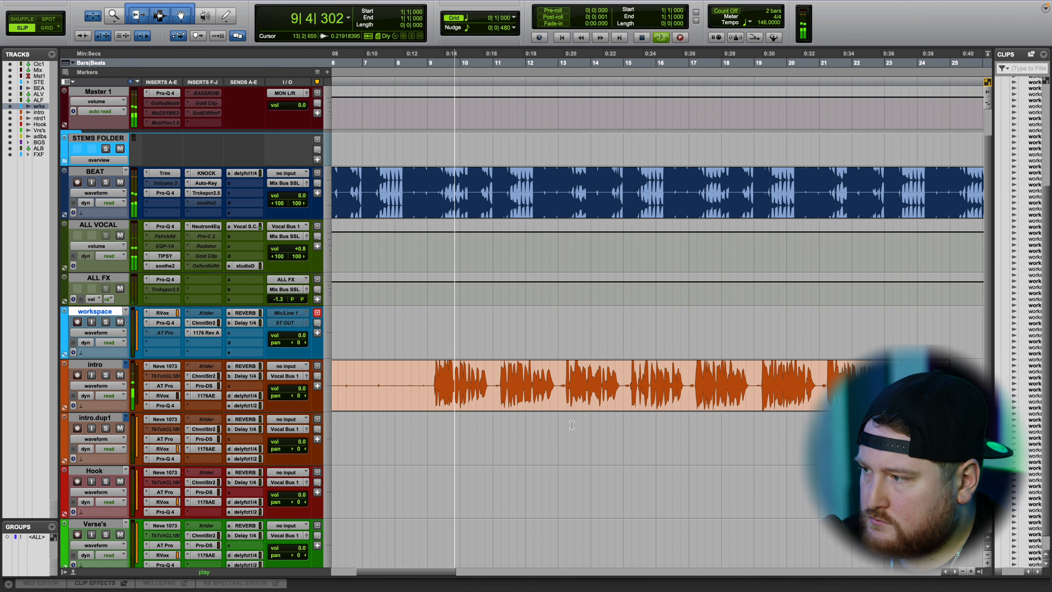
scroll(572, 424, down, 1)
scroll(559, 425, down, 2)
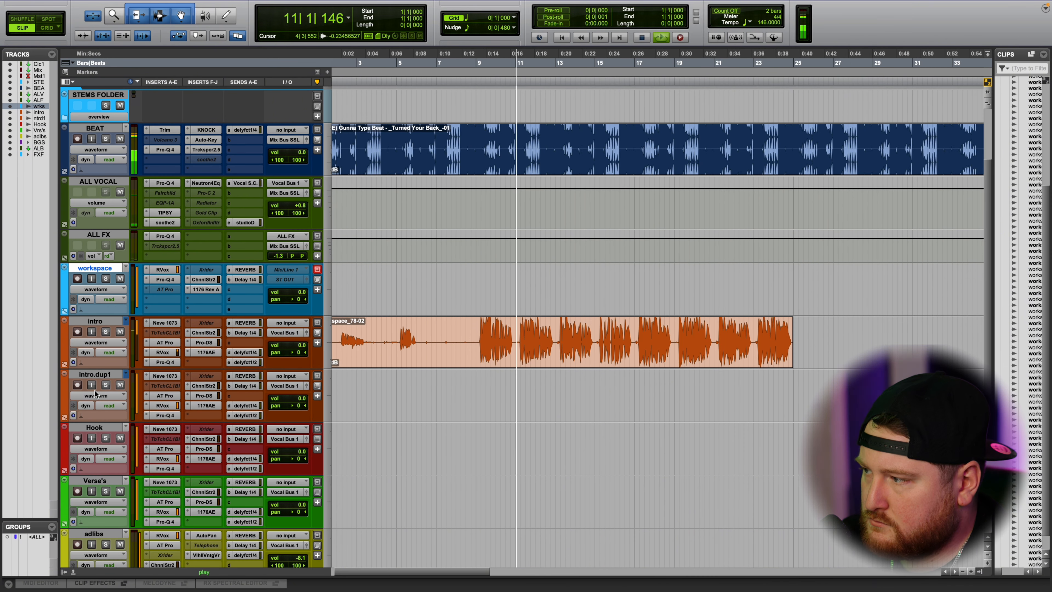
Check the SSL Channel Strip 2 insert settings on the intro track
right_click(100, 375)
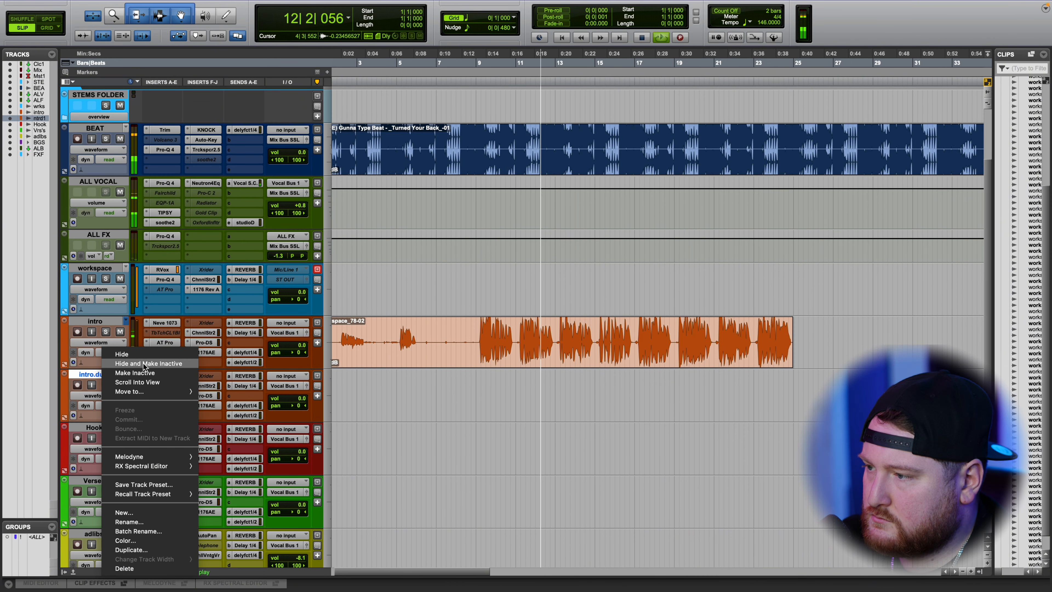
click(465, 425)
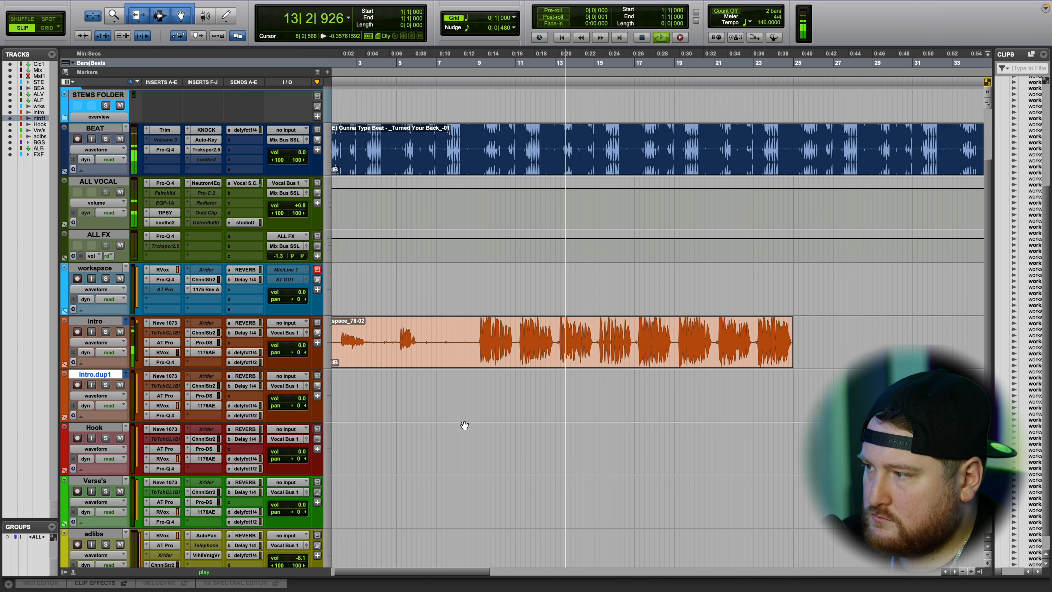
click(203, 332)
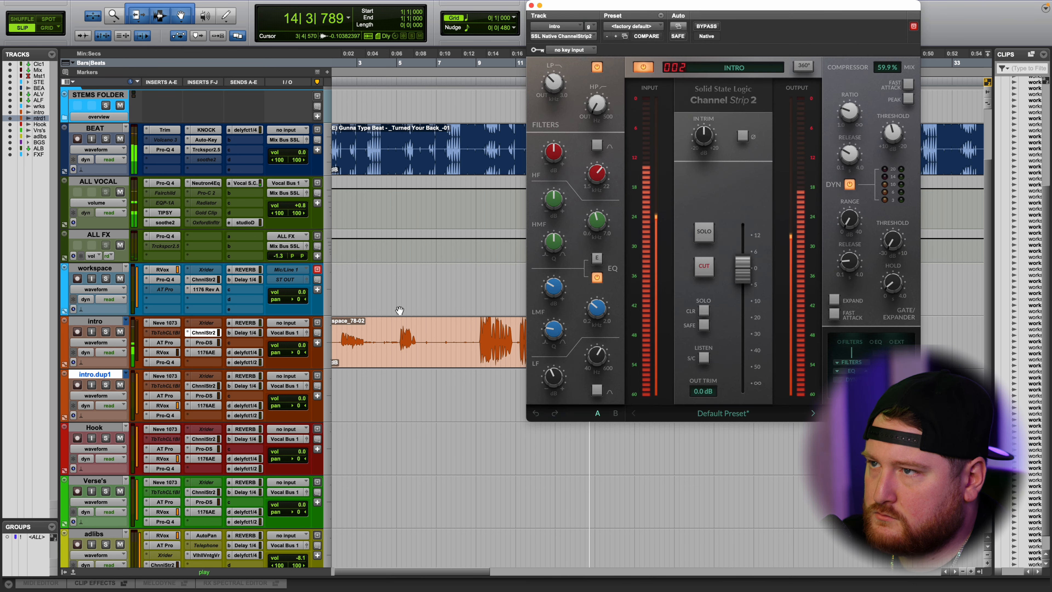
click(532, 6)
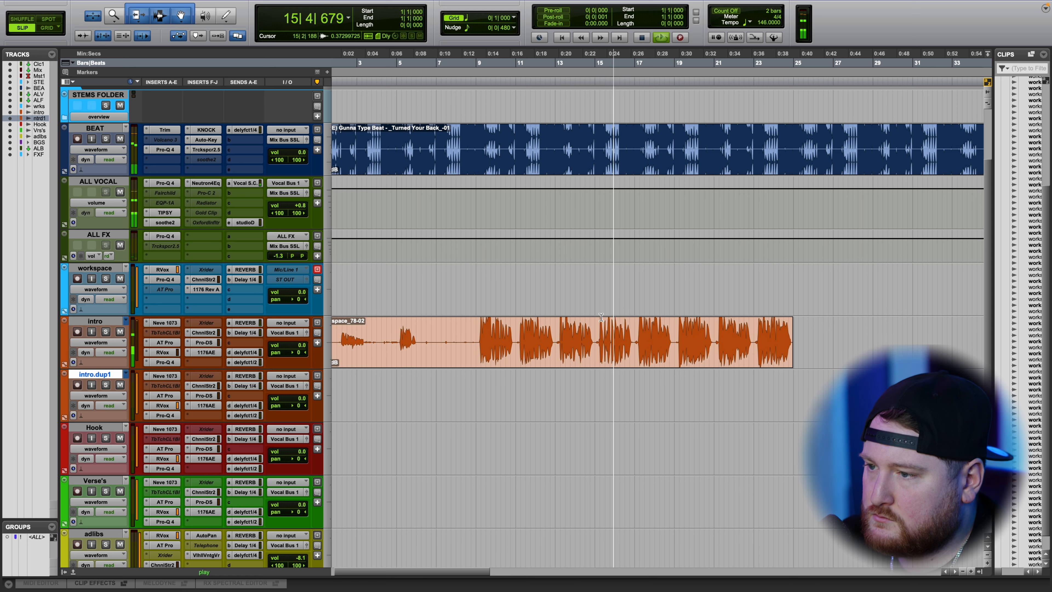
Listen to the rest of the intro vocal up to the end of its clip and stop playback
scroll(624, 383, up, 4)
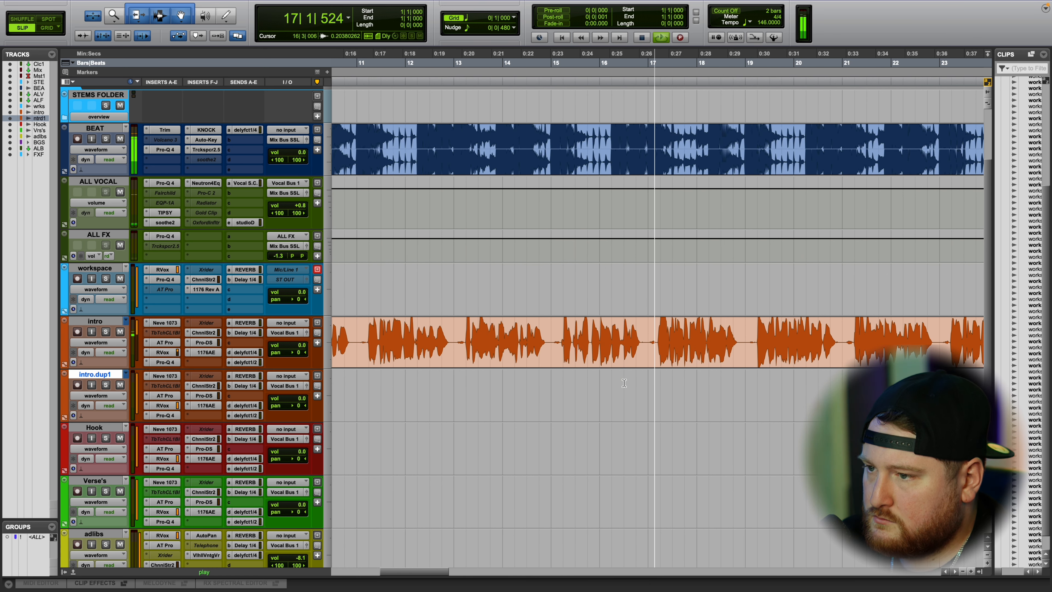
scroll(624, 383, right, 3)
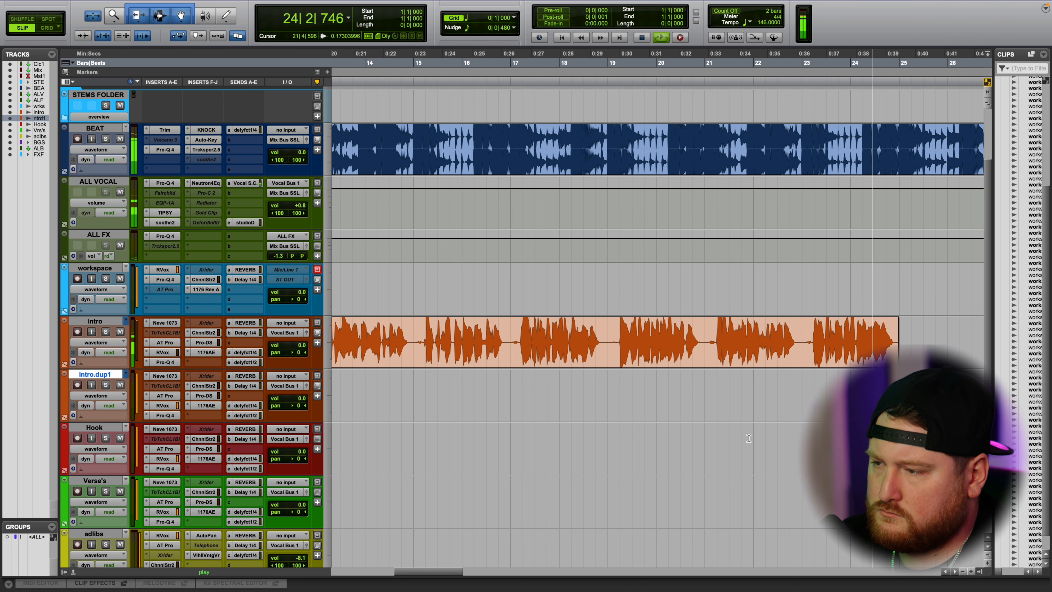
key(r)
key(r)
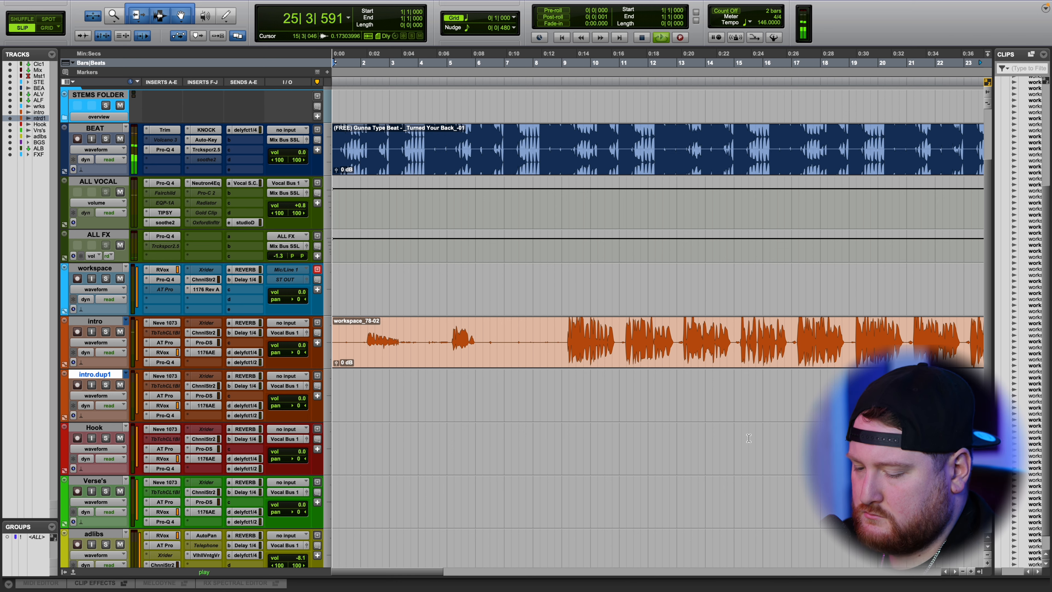
key(space)
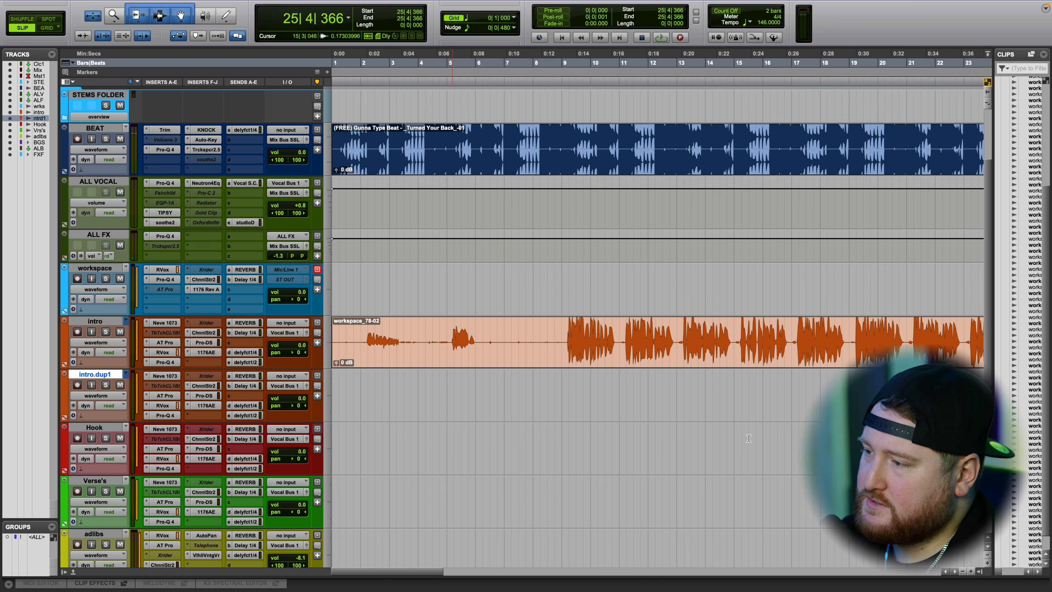
Examine the opening phrases of the intro vocal and the quiet stretches around them at a closer zoom
scroll(743, 451, up, 2)
scroll(737, 467, left, 5)
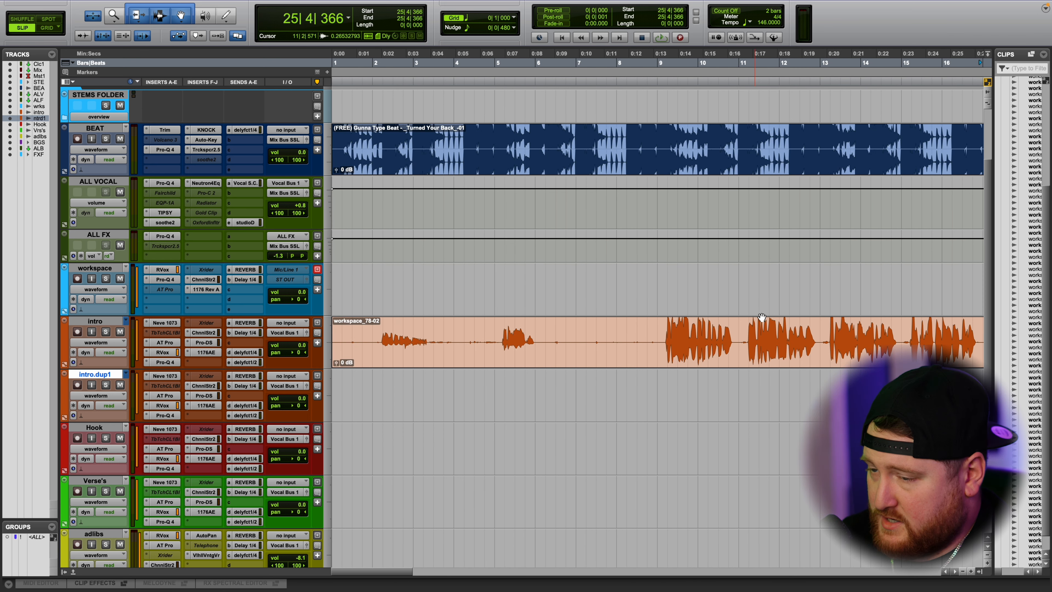
scroll(556, 364, up, 3)
scroll(538, 356, left, 5)
scroll(515, 344, down, 1)
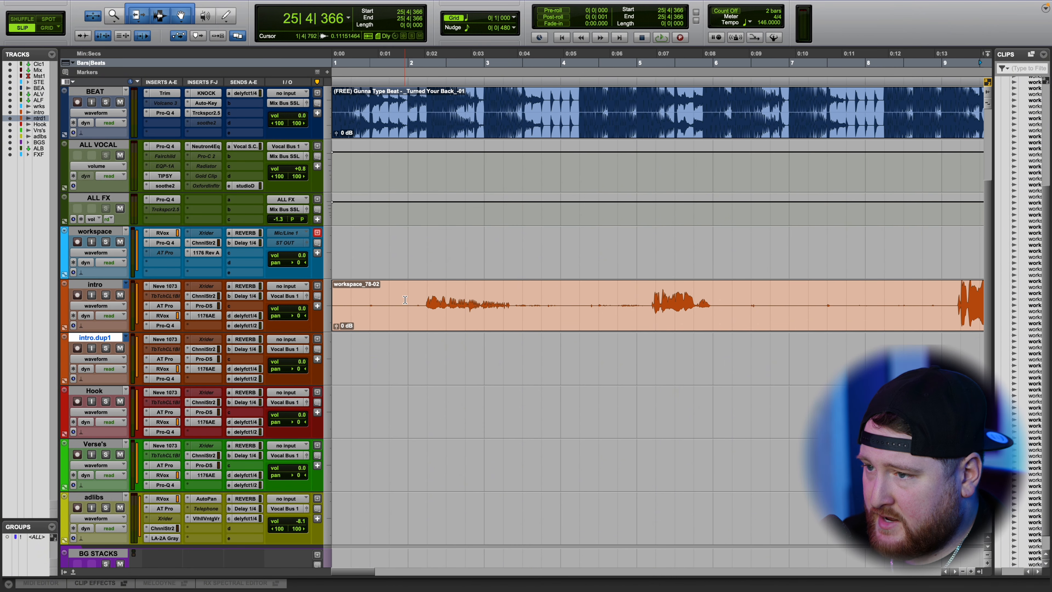
scroll(419, 393, up, 1)
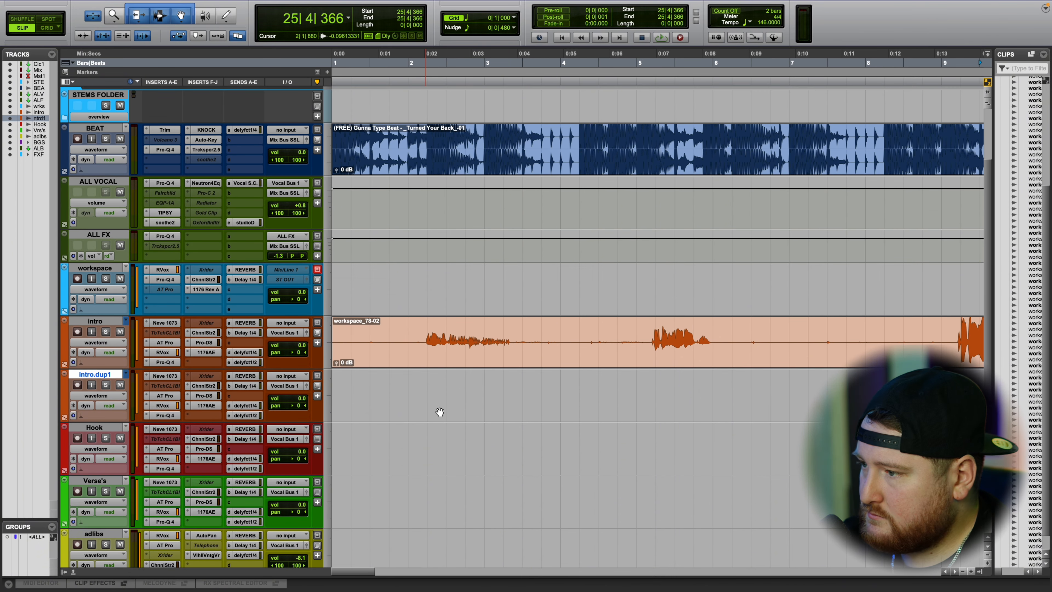
scroll(459, 371, up, 1)
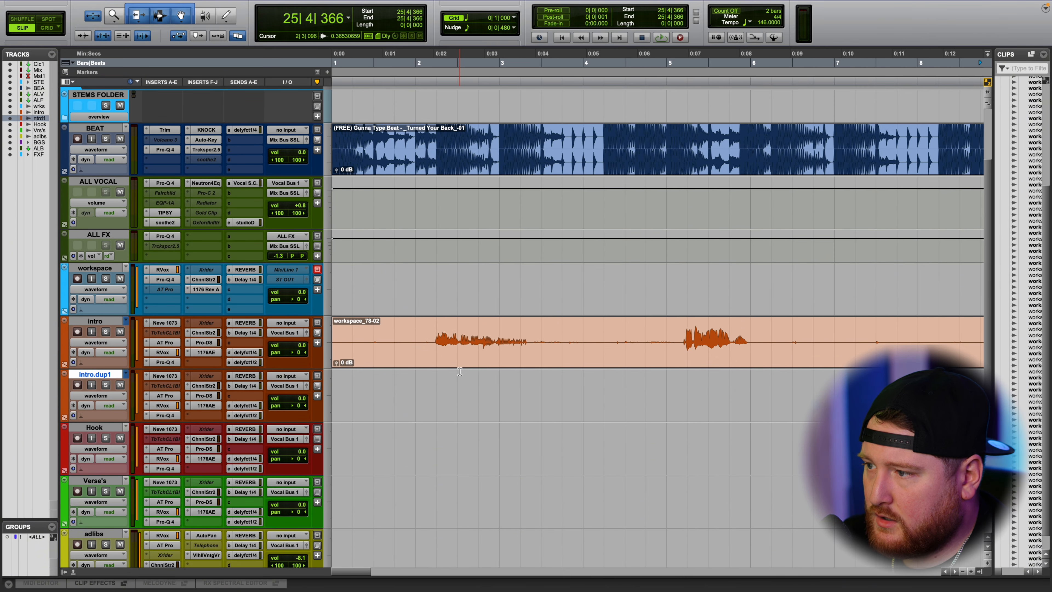
scroll(480, 354, up, 2)
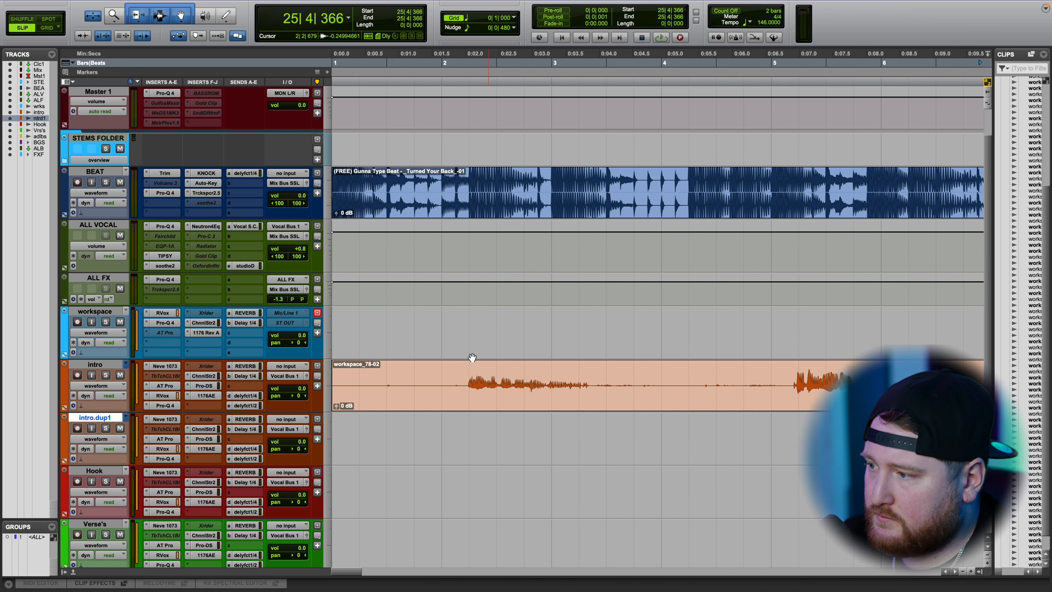
click(339, 385)
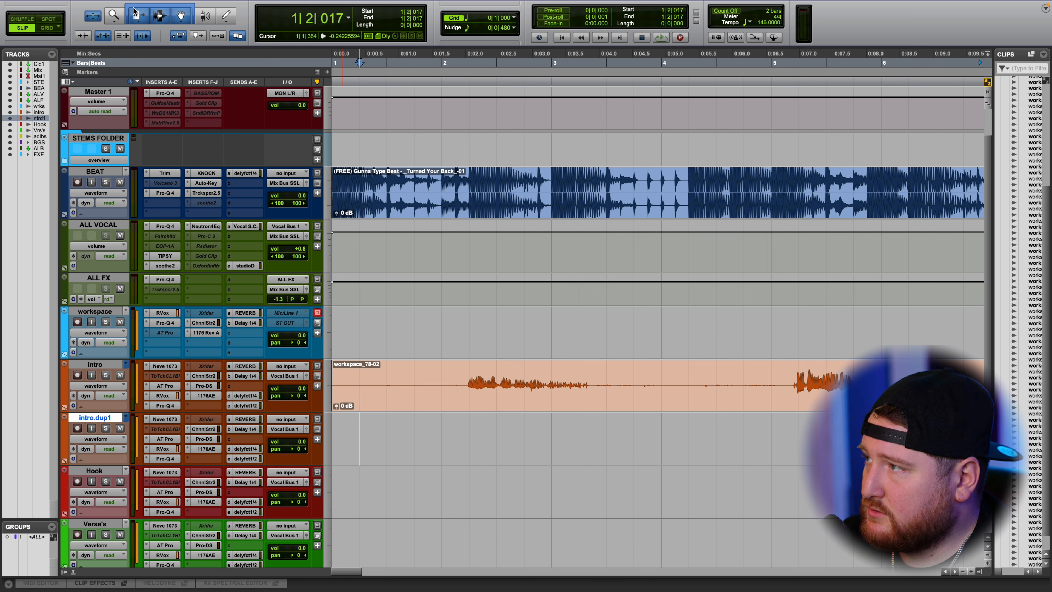
Activate the Grabber tool on its own and re-enable the Smart Tool combining Trim, Selector and Grabber
mouse_move(201, 7)
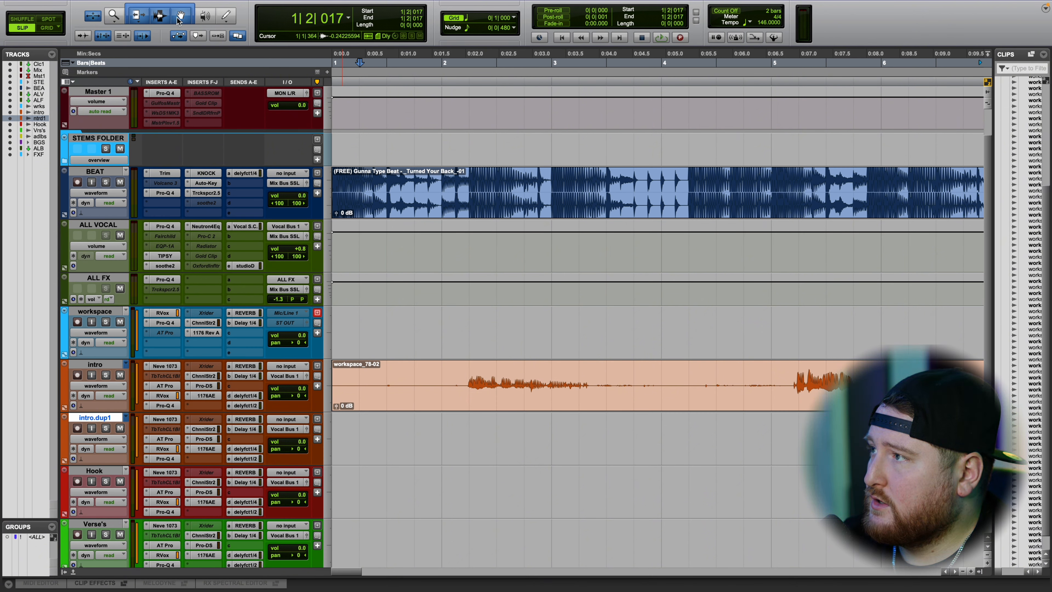
click(138, 15)
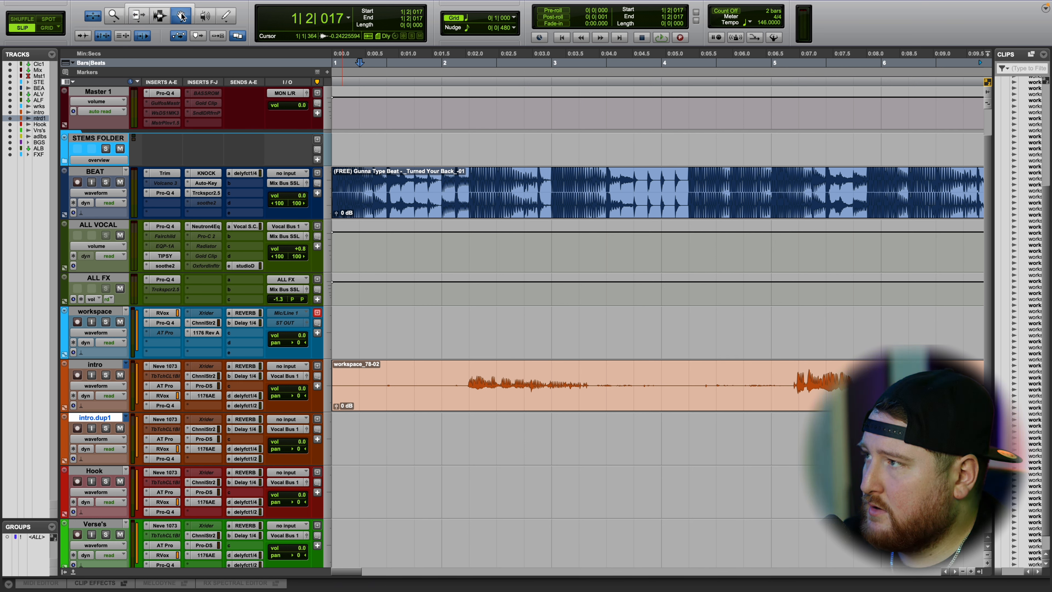
click(166, 8)
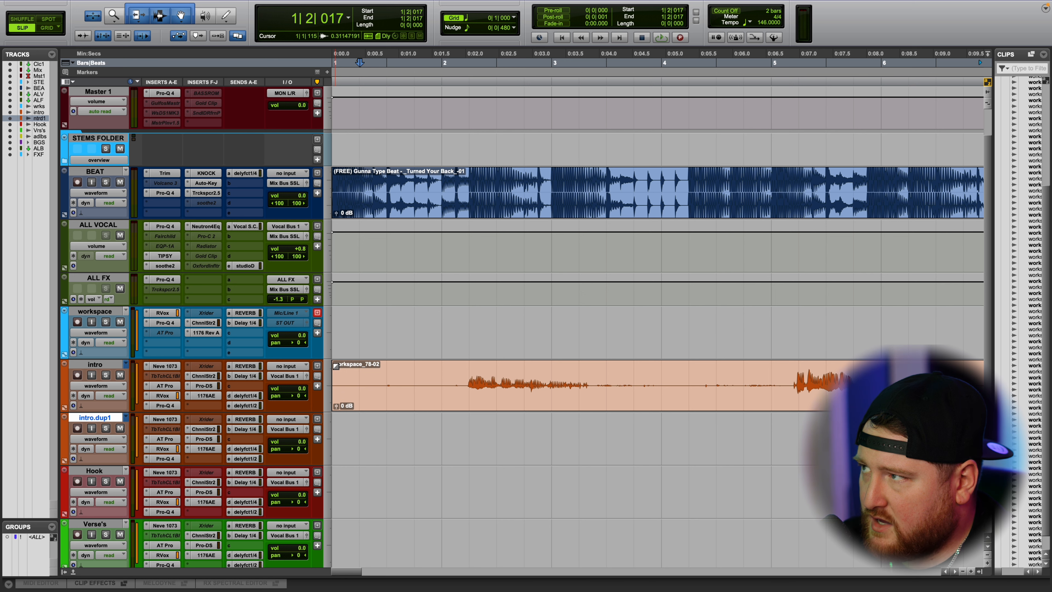
Trim the start of the intro vocal clip to 2|1|735, just before the first phrase
drag(458, 381, 605, 382)
click(440, 417)
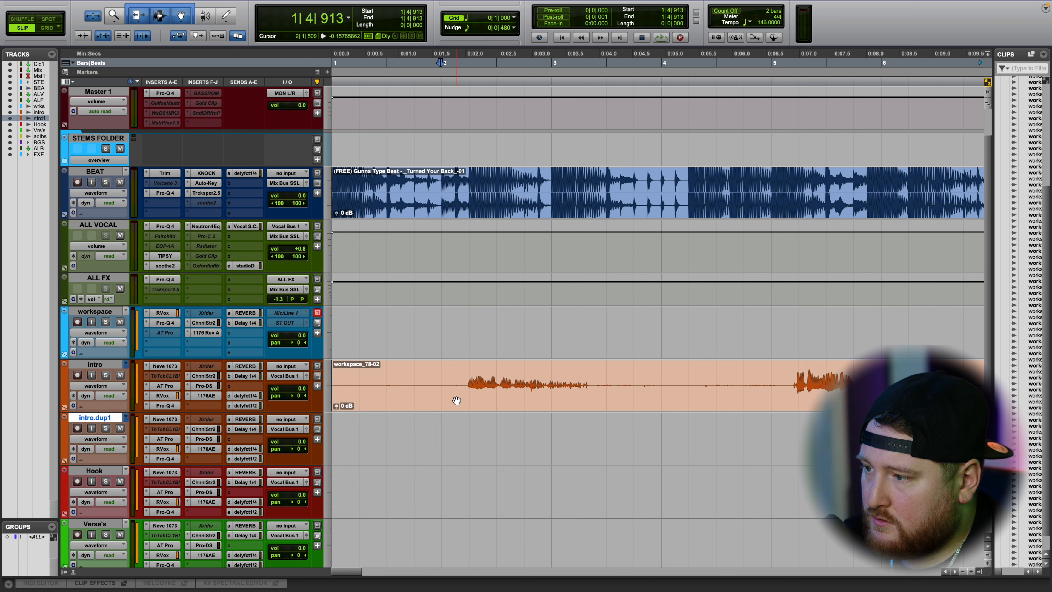
key(t)
key(t)
click(389, 416)
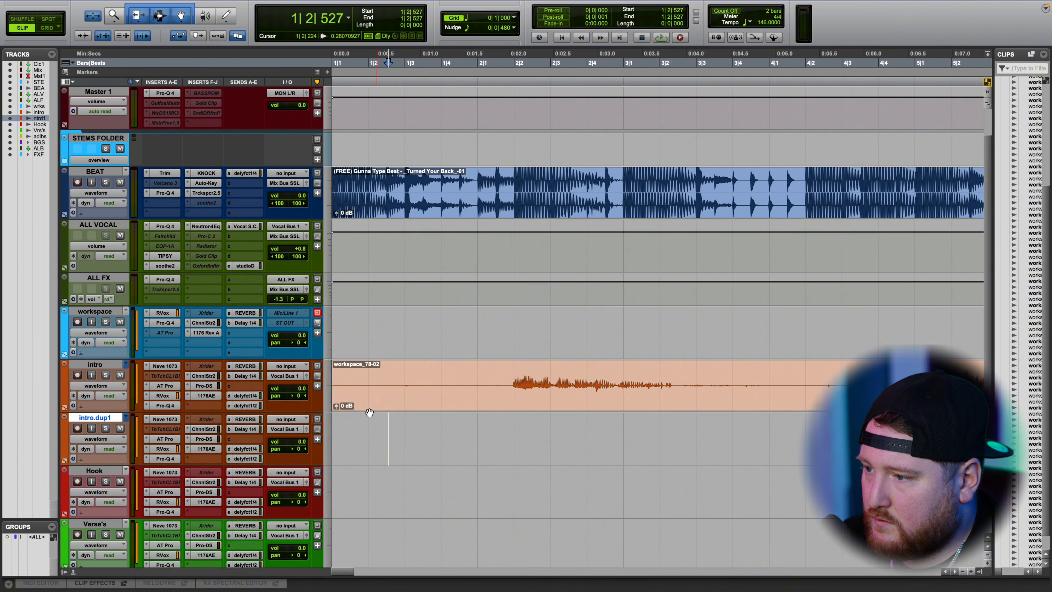
double_click(336, 388)
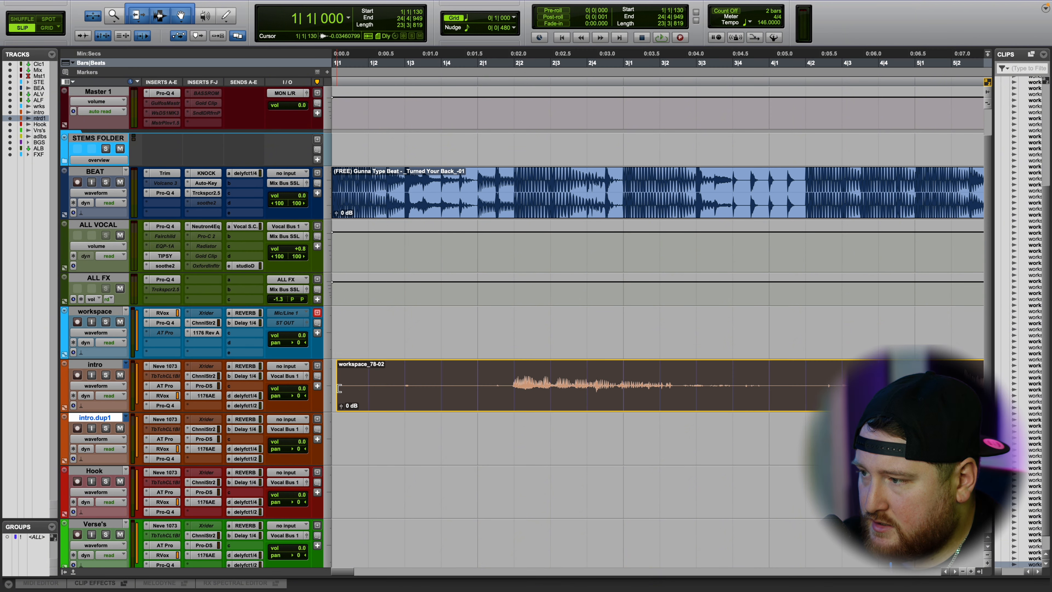
drag(336, 388, 510, 391)
Delete the near-silent section of the intro vocal between its first two phrases, from 3|2|525 to 5|1|618
scroll(509, 407, right, 5)
scroll(486, 394, right, 4)
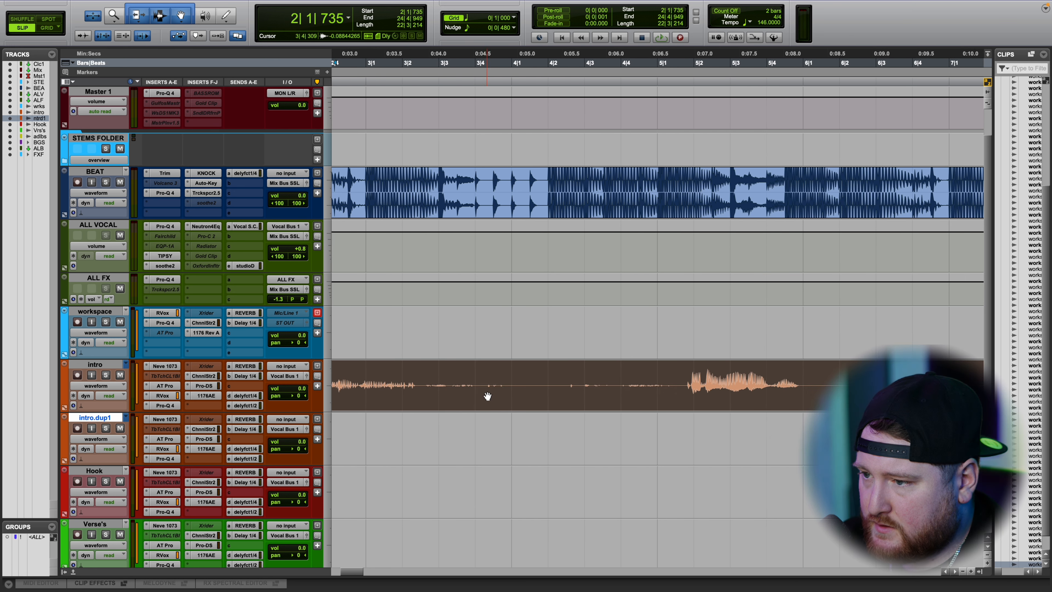
scroll(517, 400, left, 2)
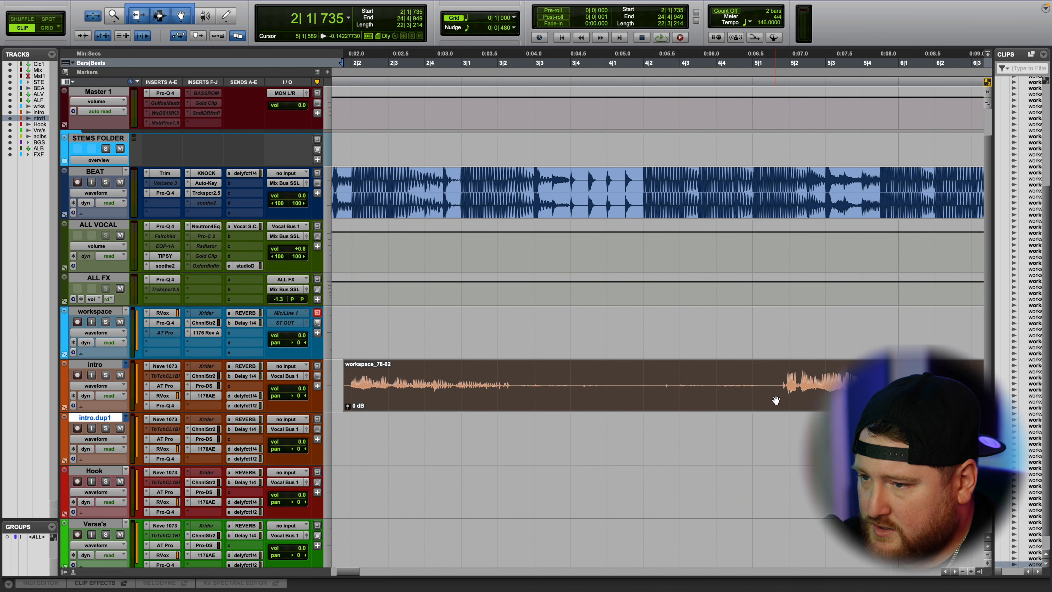
drag(775, 400, 756, 396)
key(super+z)
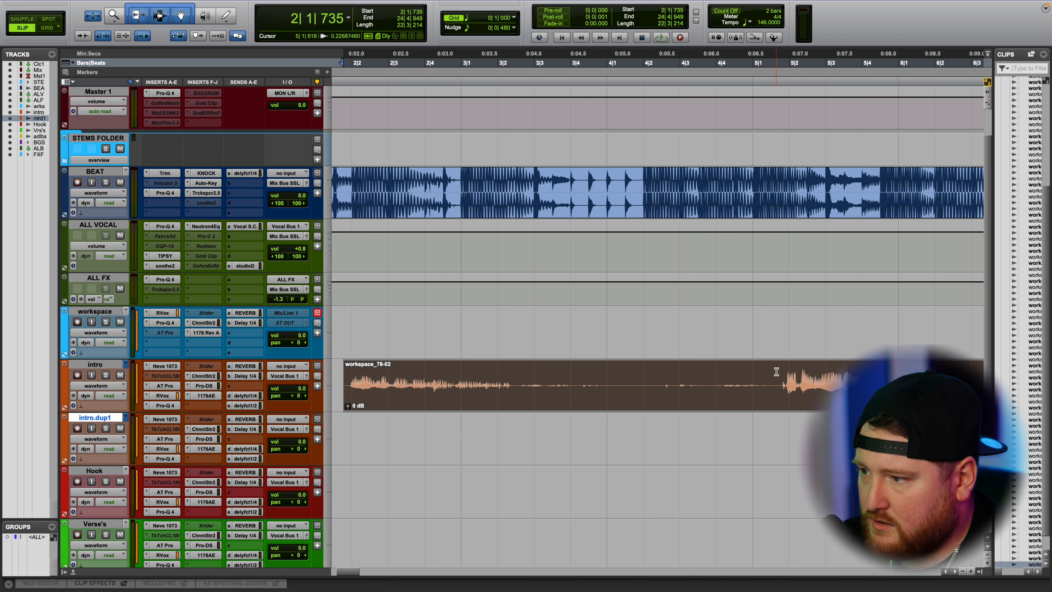
drag(776, 372, 517, 372)
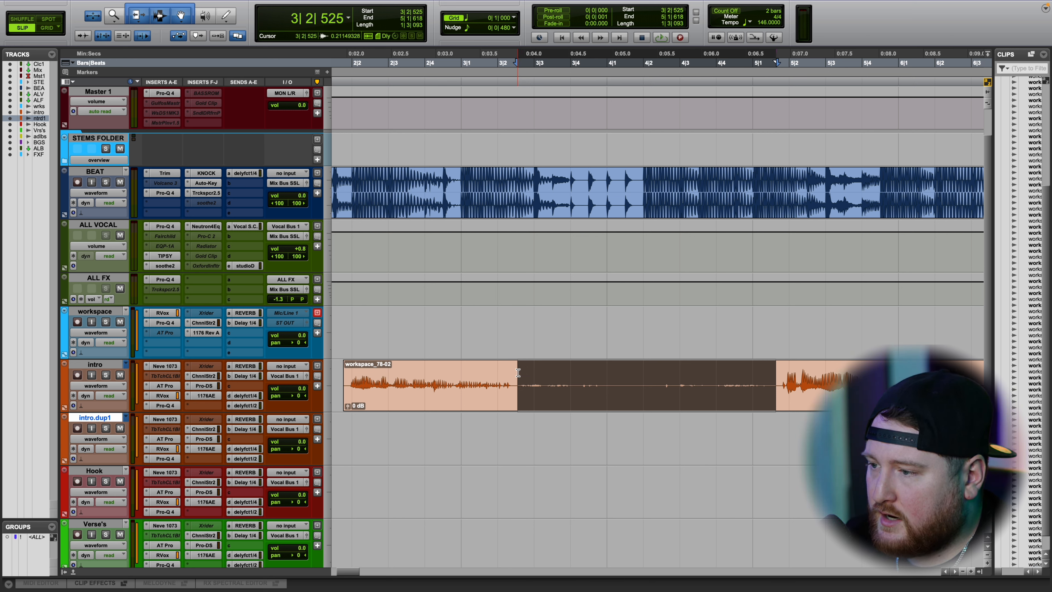
right_click(598, 392)
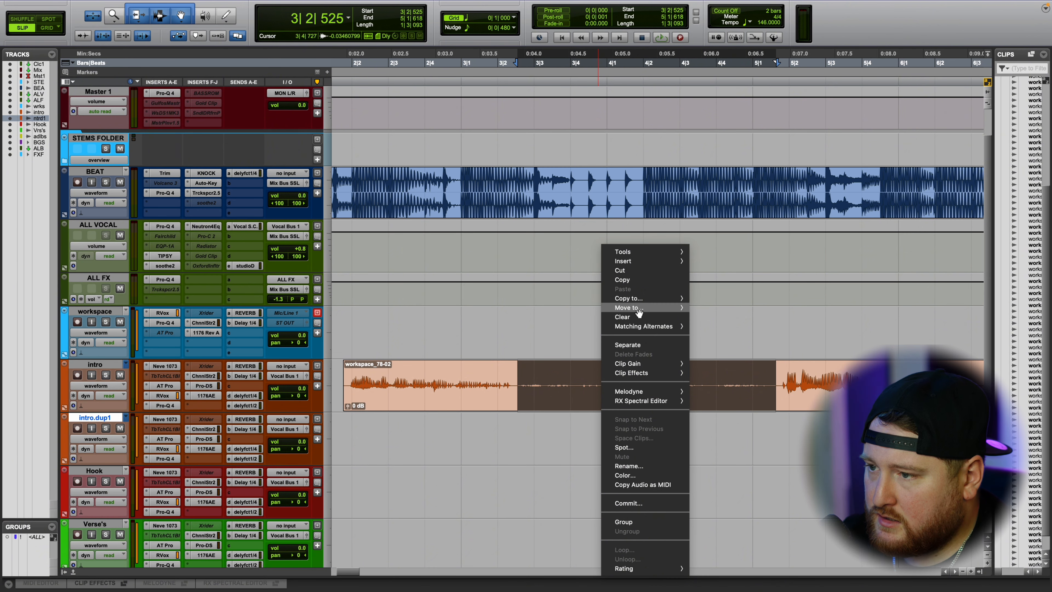
click(623, 317)
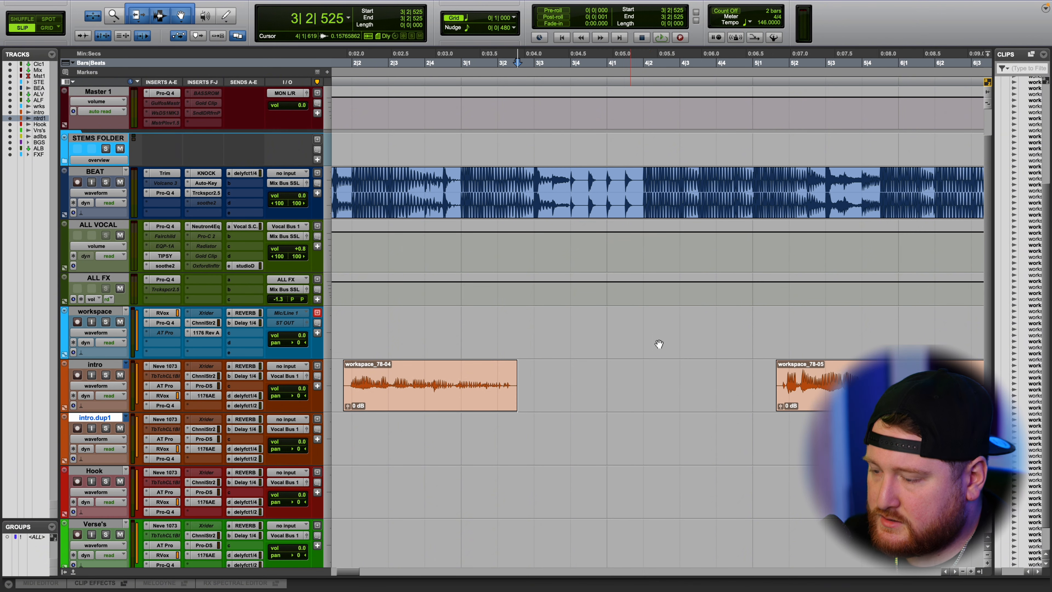
key(super+z)
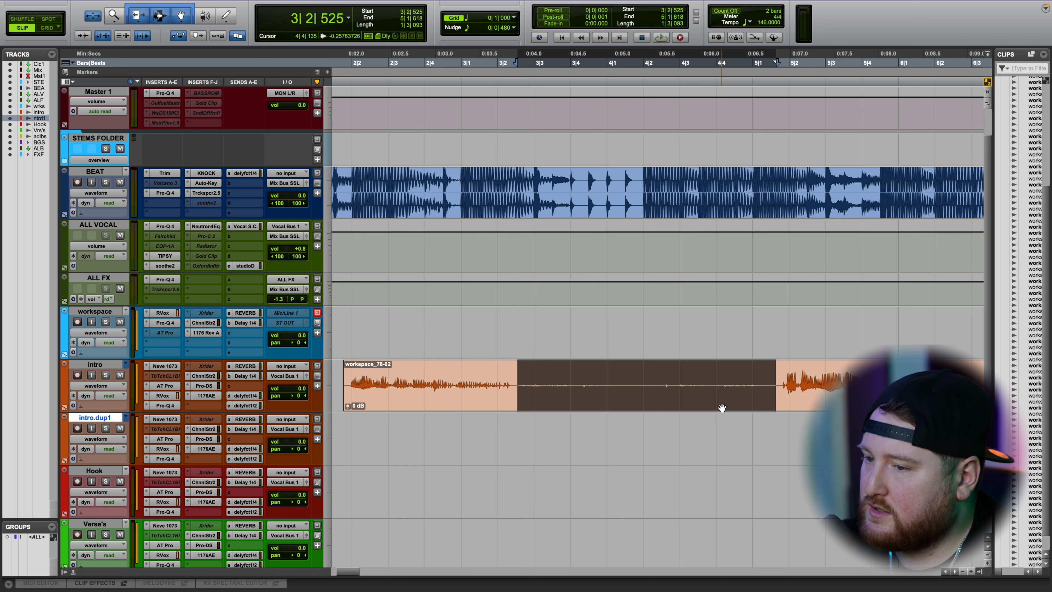
key(Delete)
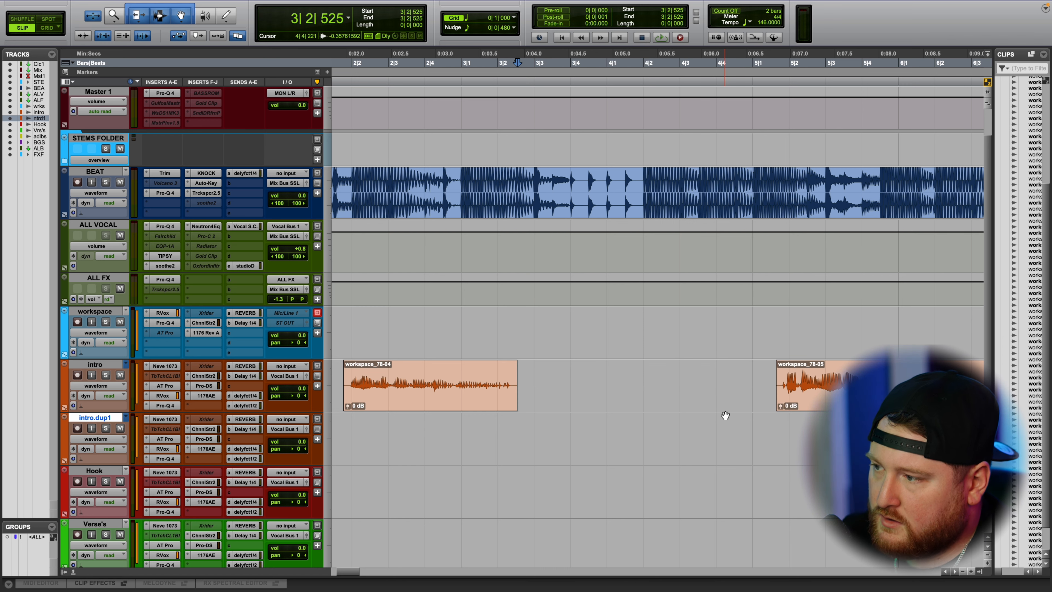
Delete the quiet section after the second intro phrase, starting at 6|1|098 and ending just before the phrase in bar 9
scroll(512, 370, right, 1)
scroll(512, 370, right, 10)
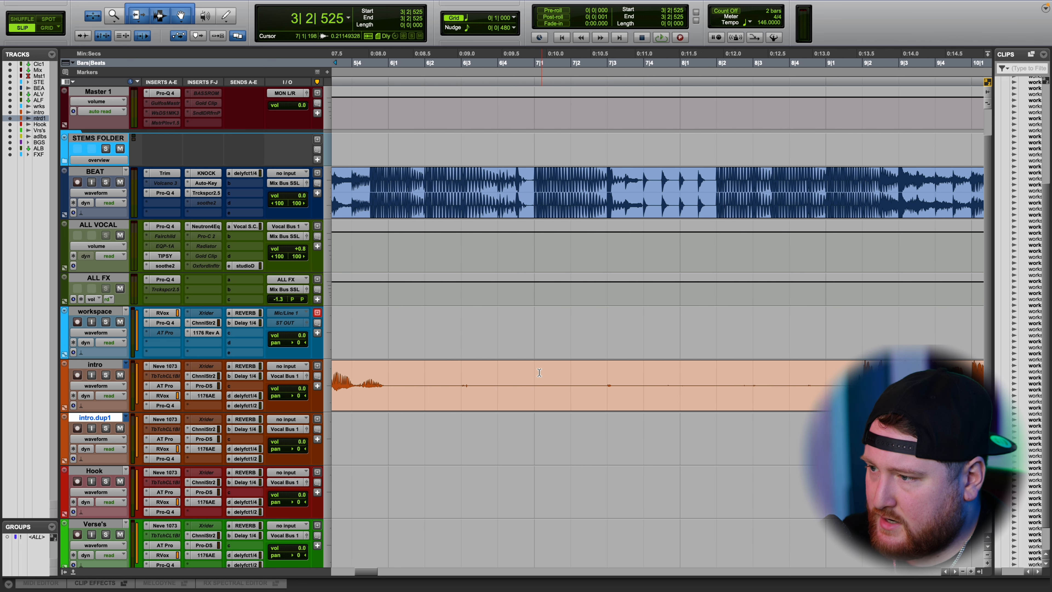
drag(425, 375, 886, 376)
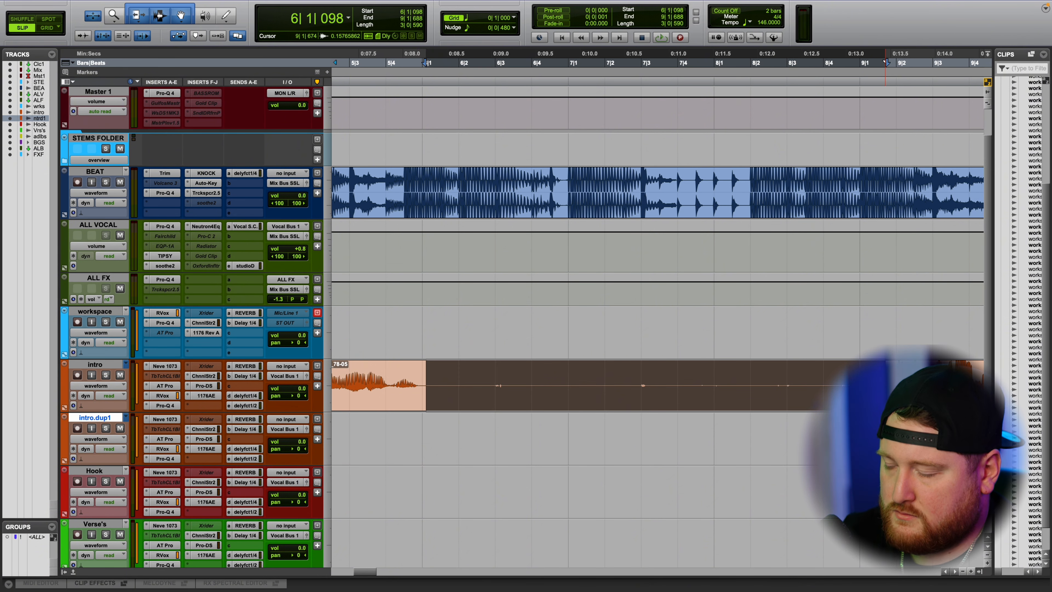
key(Delete)
scroll(616, 393, right, 15)
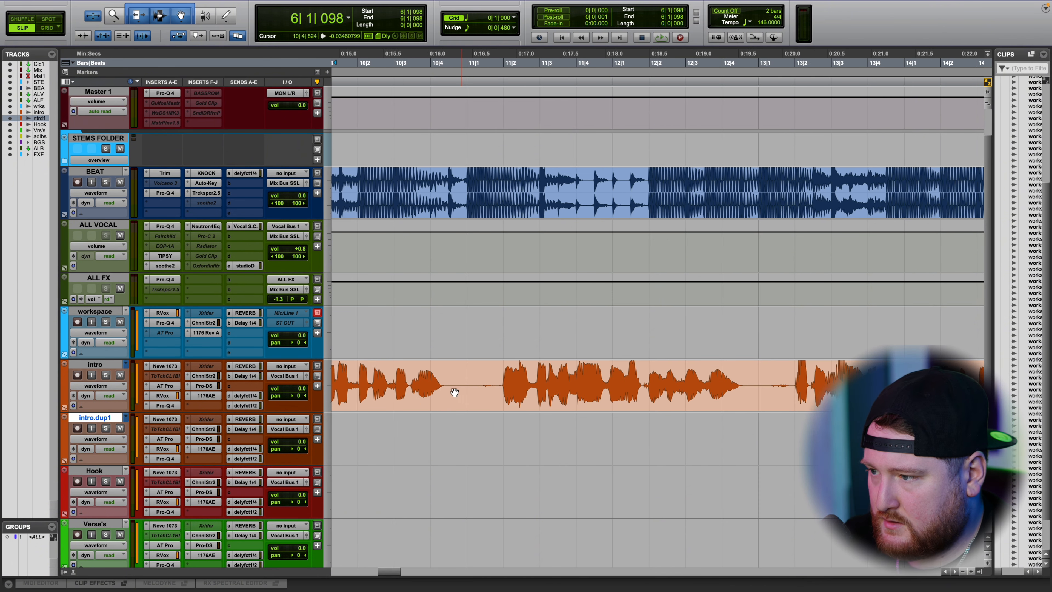
Delete the quiet sections of the intro vocal from 10|4|579 to 11|1|730 and from 12|4|779 to just before the phrase in bar 13
drag(453, 378, 498, 378)
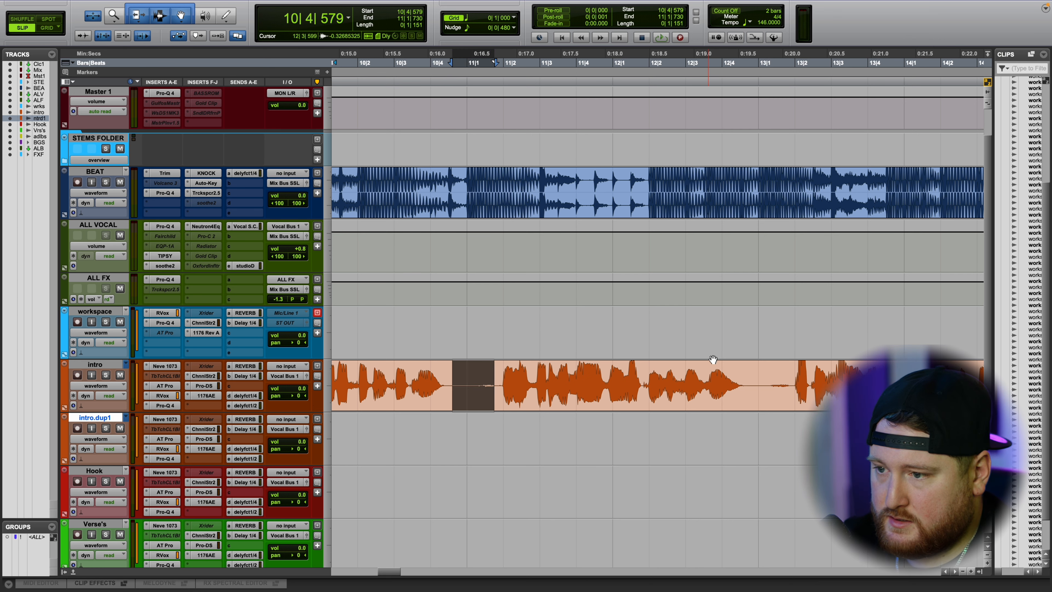
key(Delete)
drag(749, 383, 792, 384)
key(Delete)
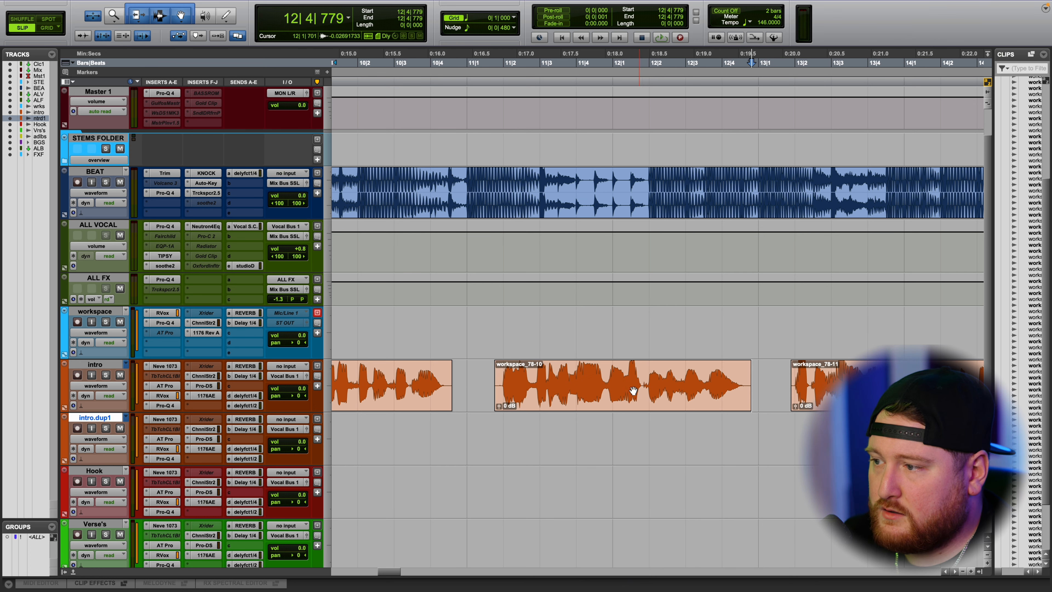
Delete the quiet sections between intro phrases starting at 14|4|648 and 16|4|445, each ending just before the next phrase
scroll(499, 380, right, 15)
scroll(615, 374, left, 10)
drag(595, 381, 631, 374)
key(Delete)
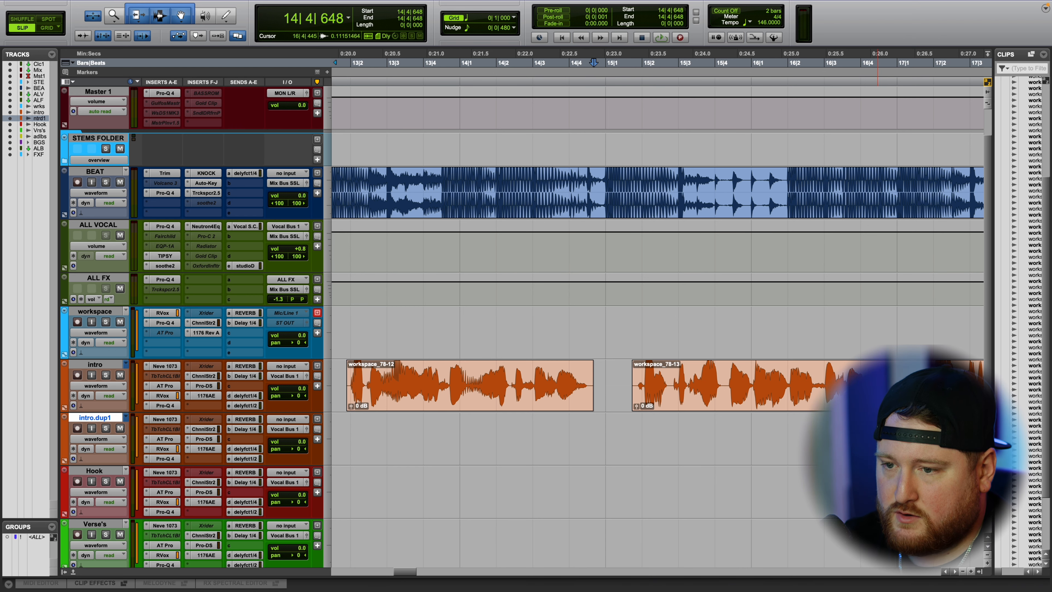
drag(877, 377, 924, 378)
key(Delete)
Delete the quiet section after the intro phrase ending in bar 18 and the one from 20|4|832 to 21|1|810
scroll(445, 378, right, 15)
scroll(445, 378, down, 2)
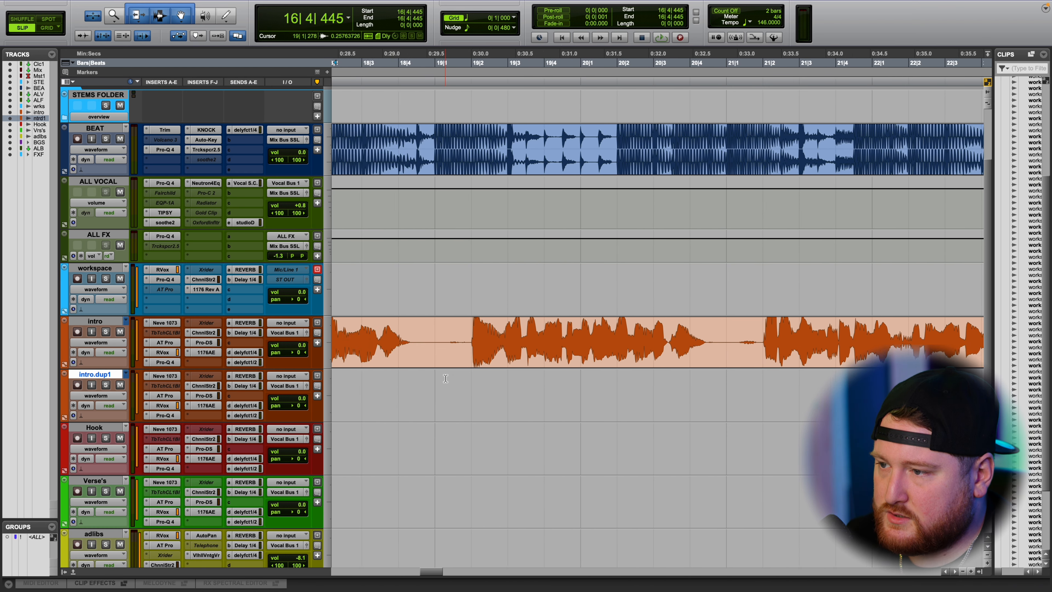
scroll(445, 378, left, 5)
drag(632, 334, 677, 332)
key(Delete)
drag(932, 327, 969, 323)
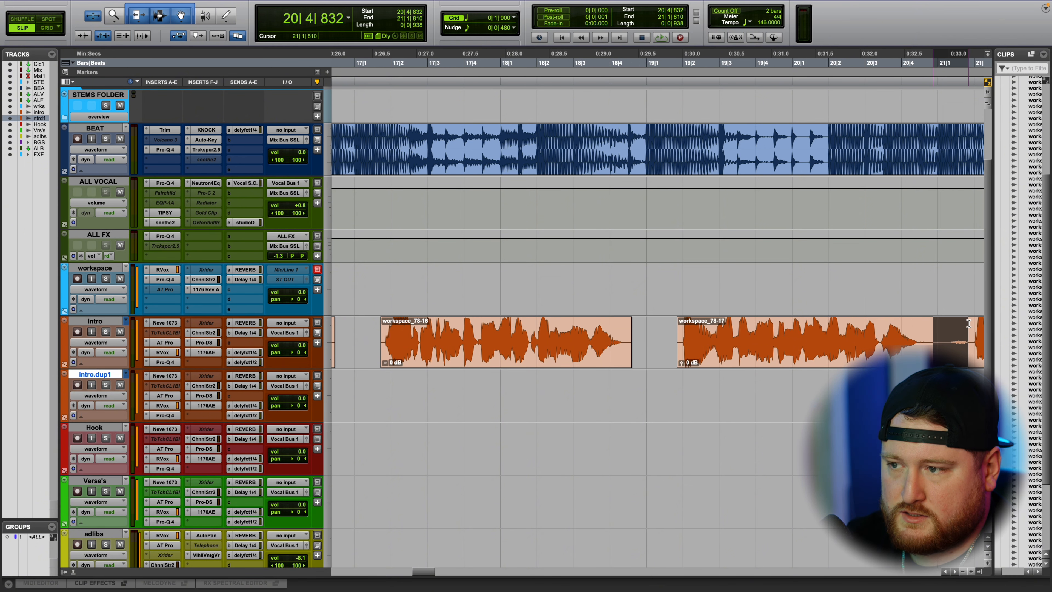
key(Delete)
Delete the quiet section from 22|4|557 to 23|1|766 and trim the end of the last intro clip to 24|4|743
scroll(968, 331, right, 12)
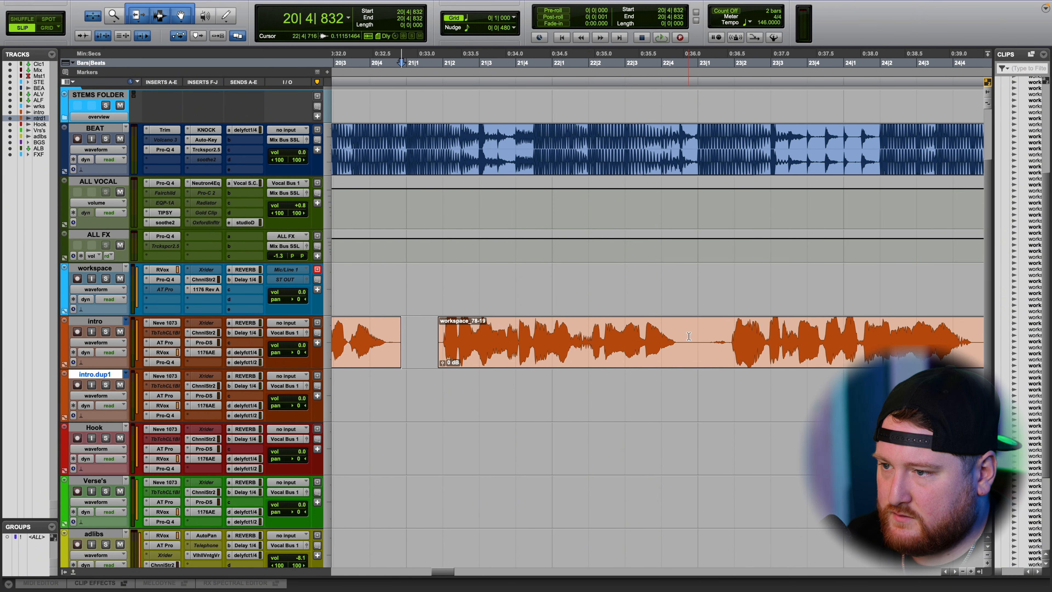
drag(682, 335, 725, 330)
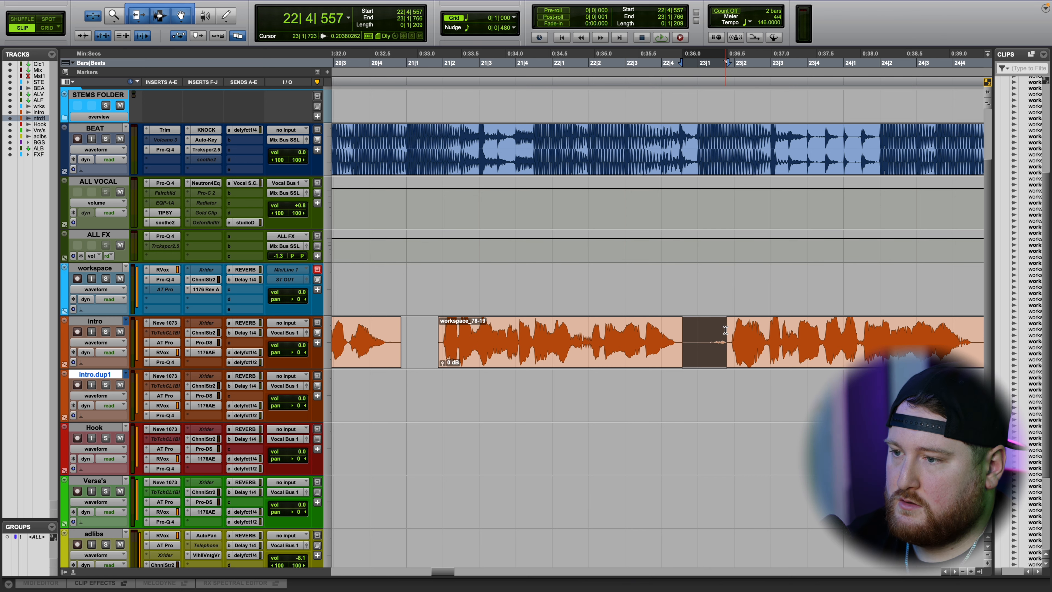
key(Delete)
scroll(553, 351, right, 10)
drag(541, 348, 534, 348)
Extend the start of the first intro clip slightly earlier and give it a curved fade-in ending at 2|1|846
scroll(629, 356, left, 14)
key(r)
scroll(631, 355, up, 3)
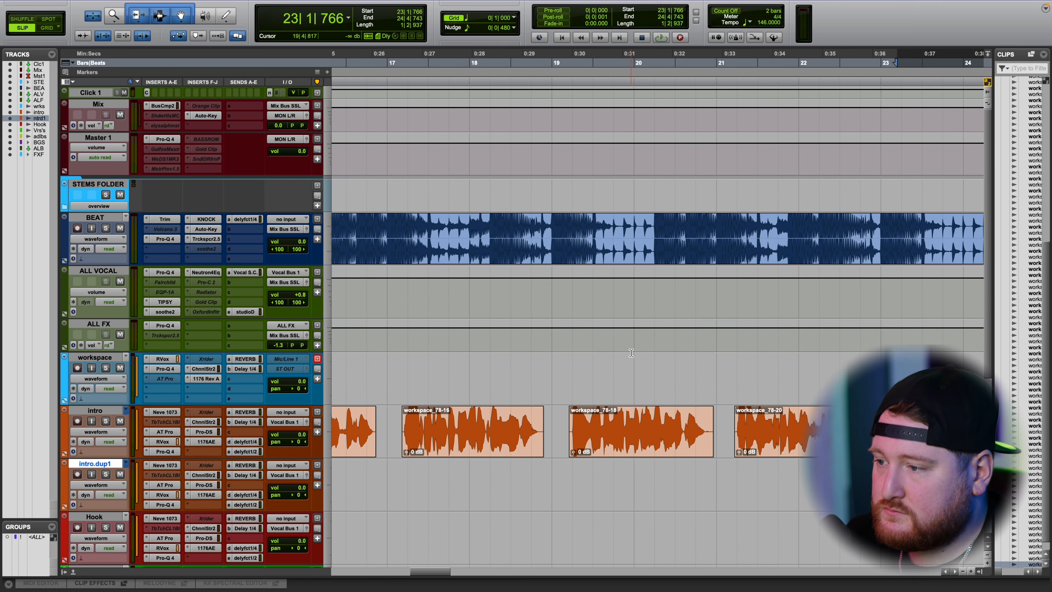
scroll(633, 357, left, 15)
scroll(629, 374, down, 3)
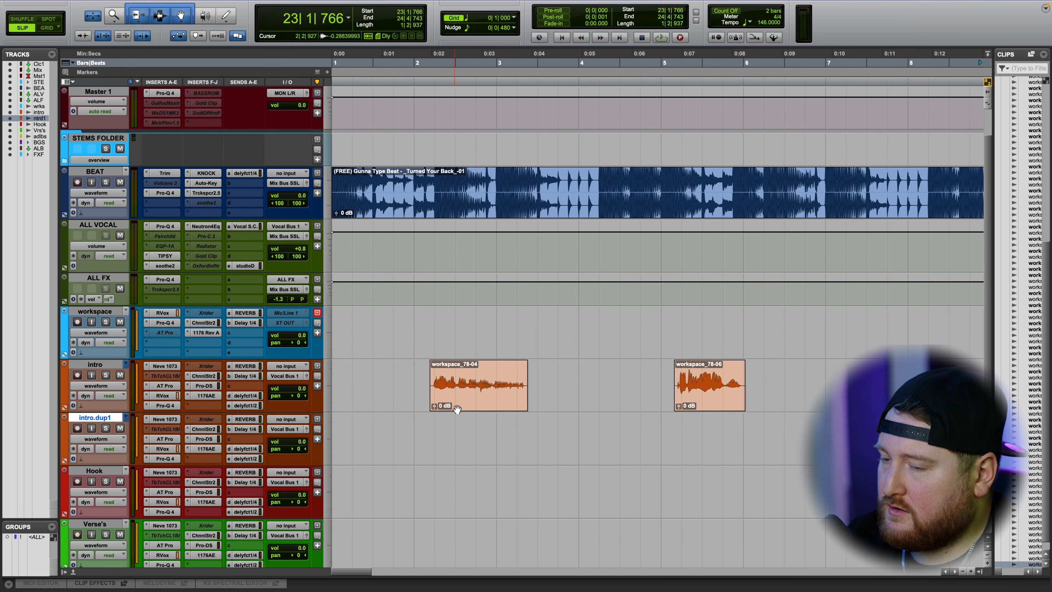
scroll(512, 424, up, 2)
scroll(497, 426, down, 3)
scroll(483, 428, up, 1)
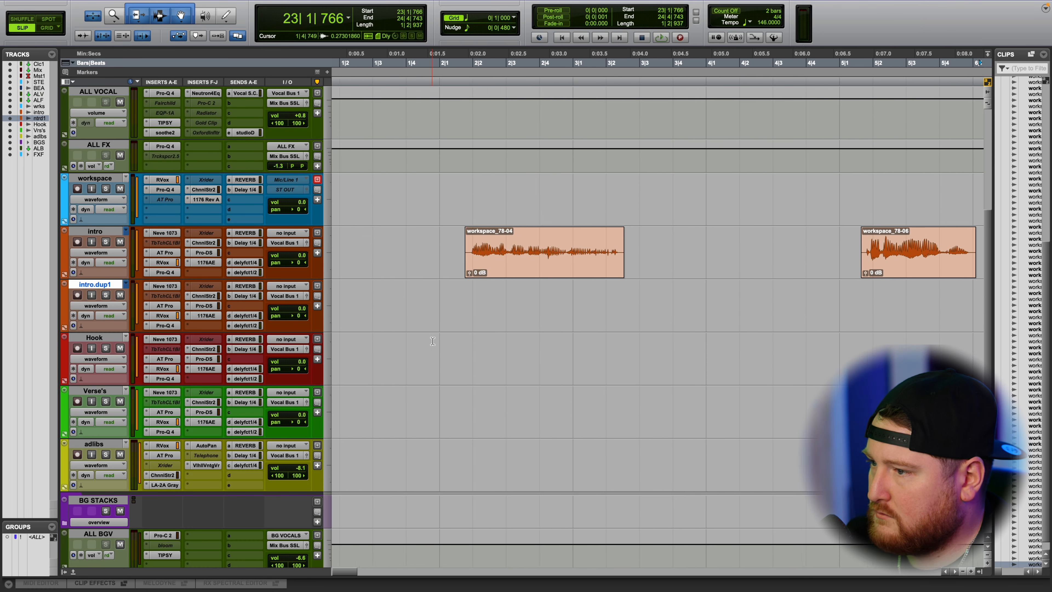
scroll(471, 393, up, 3)
double_click(522, 370)
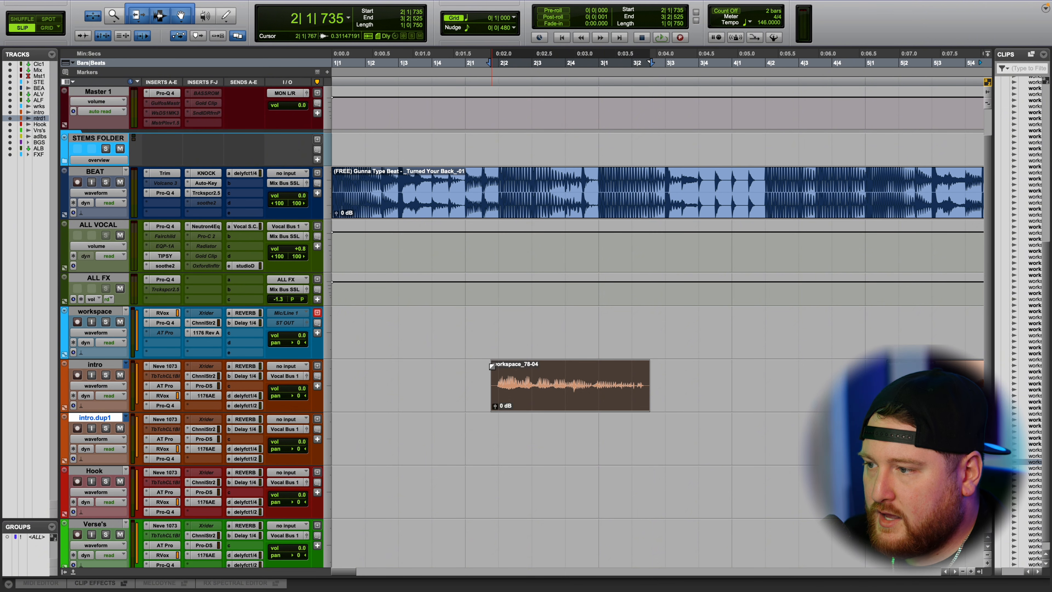
click(496, 364)
drag(494, 364, 473, 389)
drag(494, 435, 494, 390)
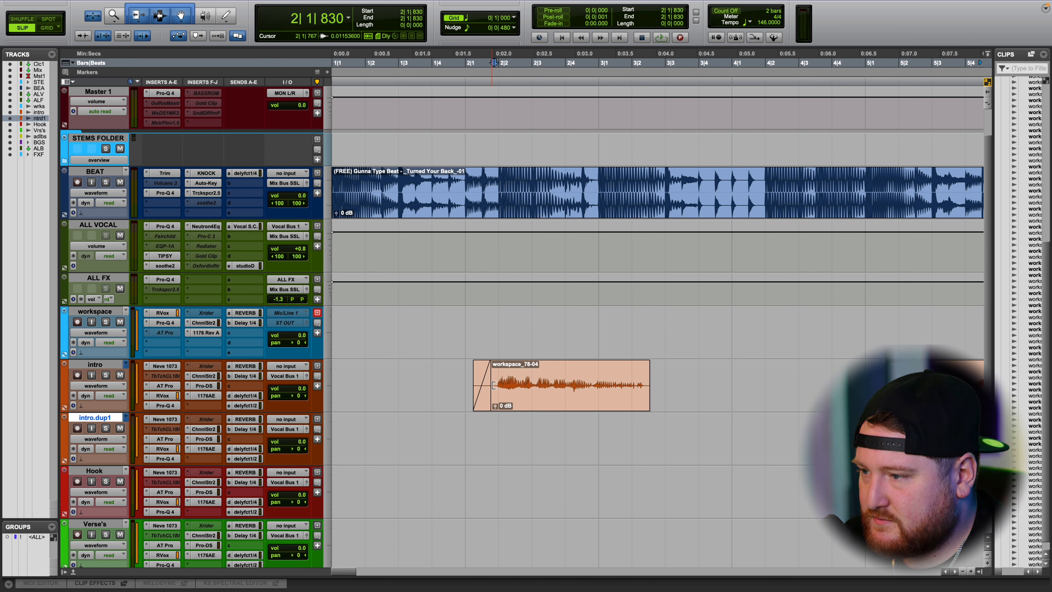
double_click(494, 385)
drag(495, 383, 497, 385)
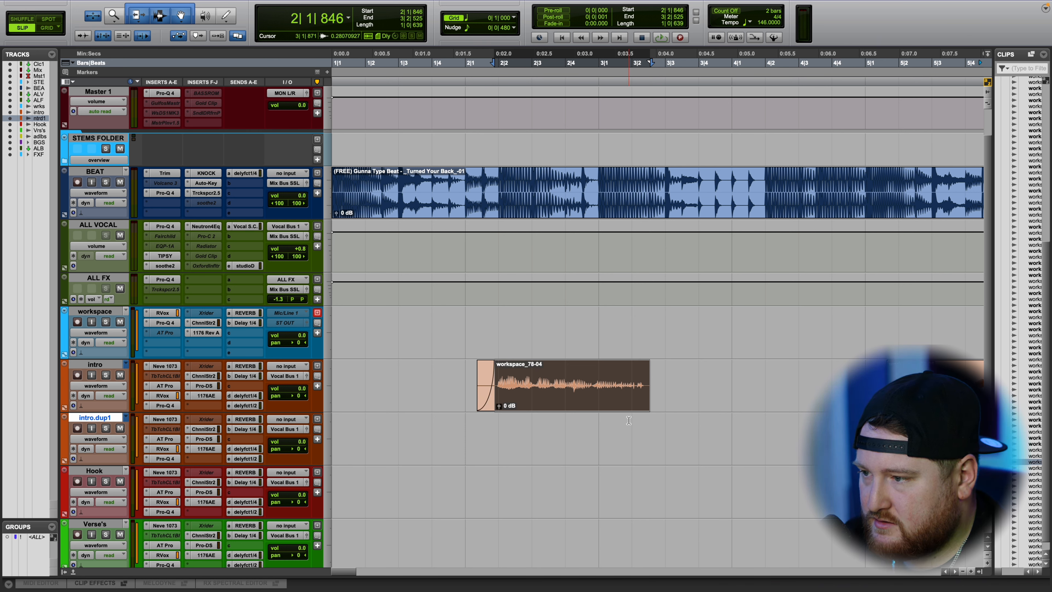
Add a fade-out from 3|2|353 to 3|2|525 on the first intro clip and shorten its fade-in to start at 2|1|451
click(647, 365)
drag(644, 367, 646, 390)
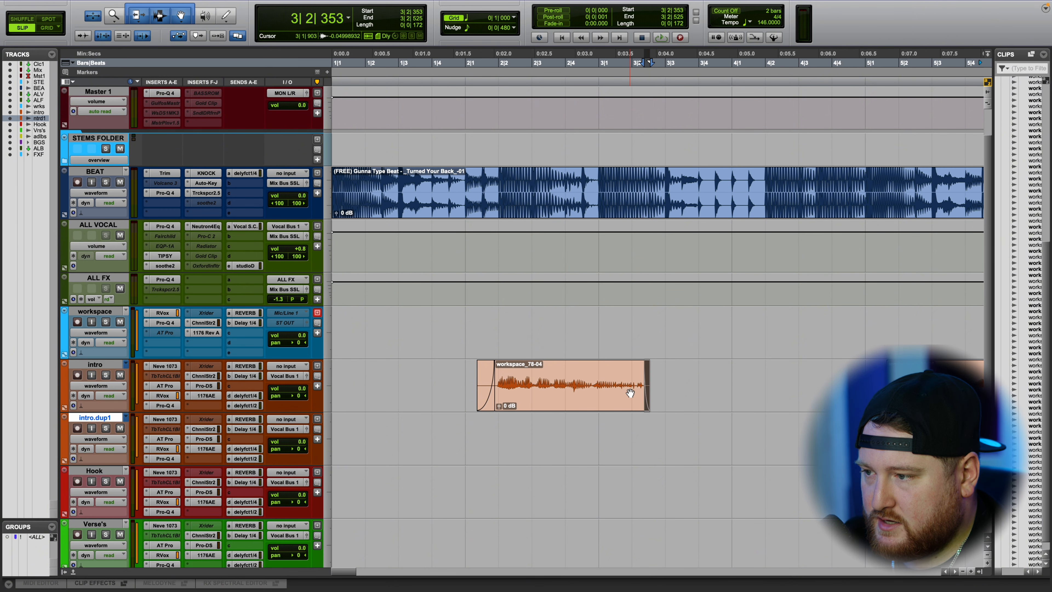
drag(479, 370, 483, 370)
Try a crossfade from 10|4|473 to 11|1|491 between the intro clips meeting at bar 11, and undo it
scroll(530, 421, right, 10)
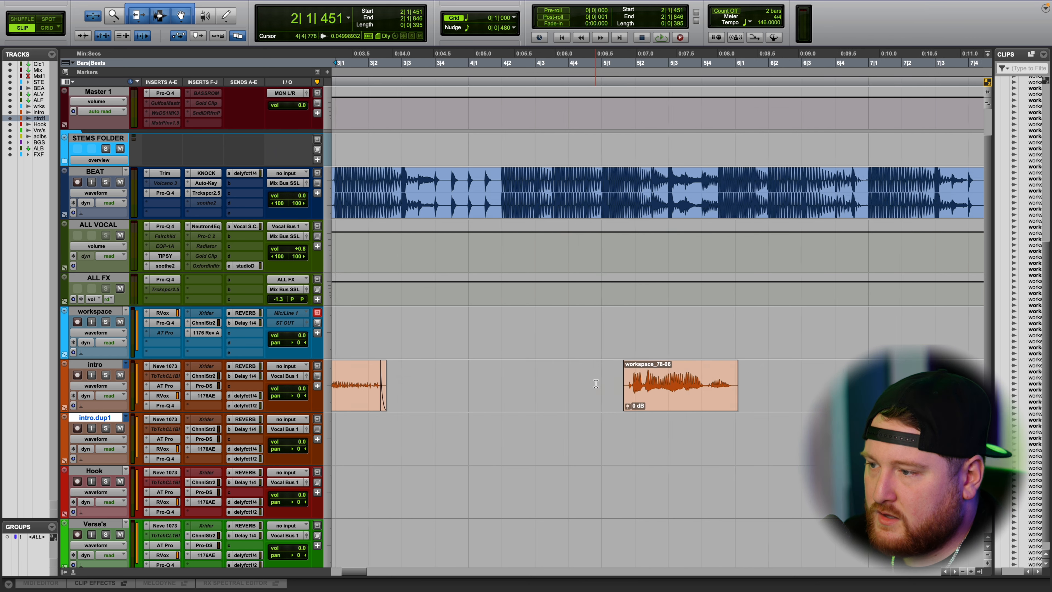
scroll(538, 428, left, 3)
scroll(545, 432, left, 10)
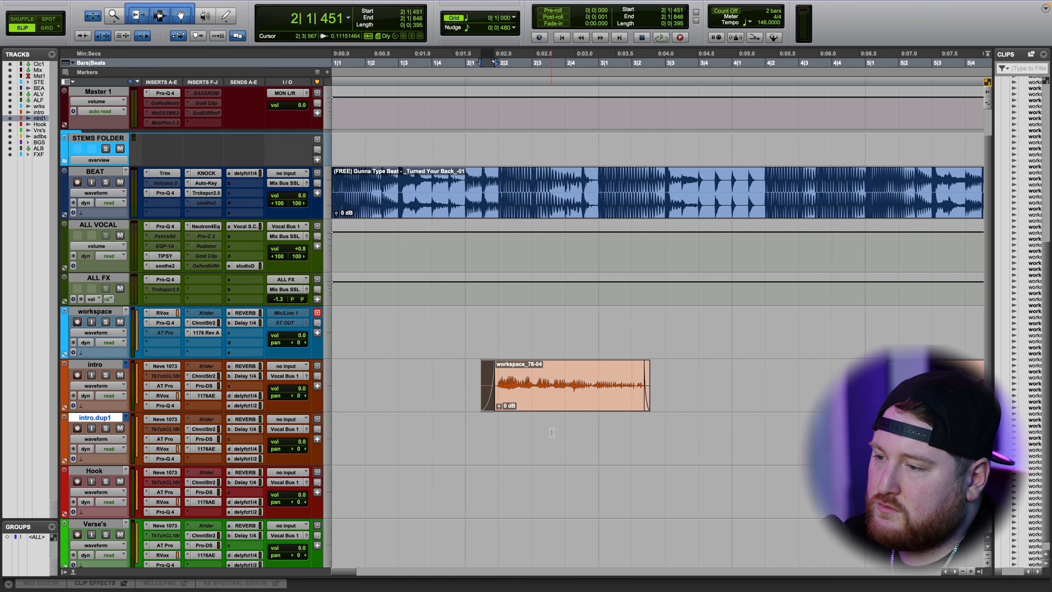
scroll(553, 427, right, 20)
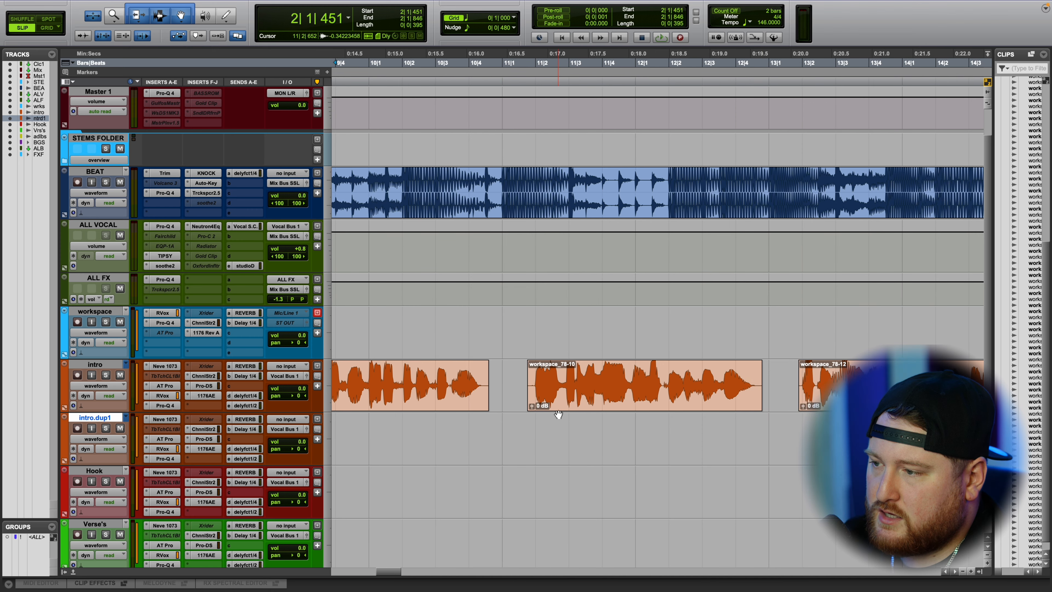
mouse_move(485, 391)
mouse_down()
mouse_move(504, 393)
mouse_move(495, 410)
mouse_move(477, 411)
mouse_move(753, 413)
mouse_move(534, 398)
mouse_move(670, 398)
mouse_move(485, 402)
mouse_up()
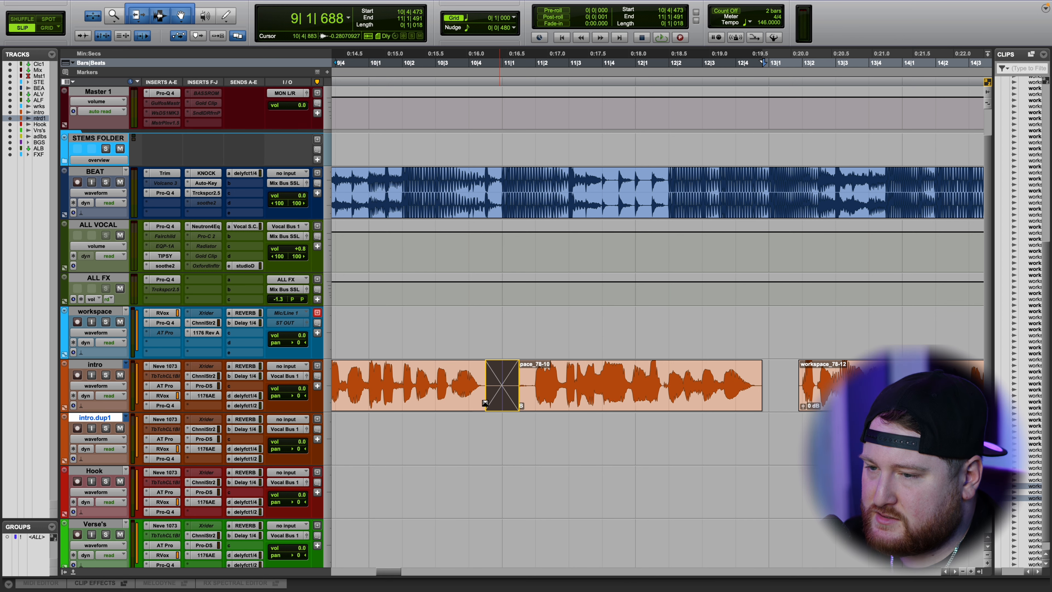
scroll(587, 405, right, 10)
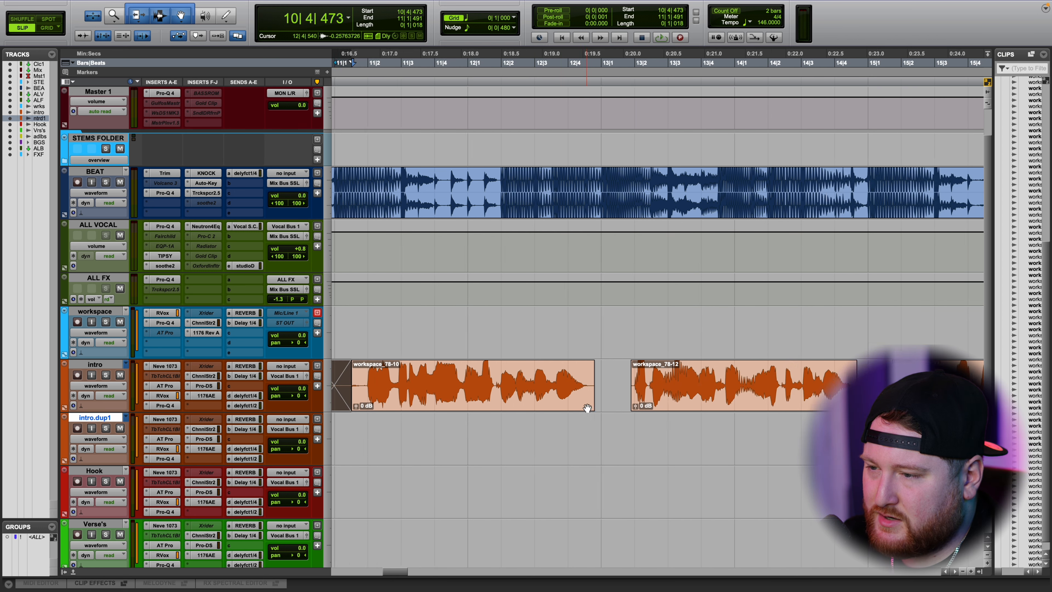
scroll(604, 401, left, 7)
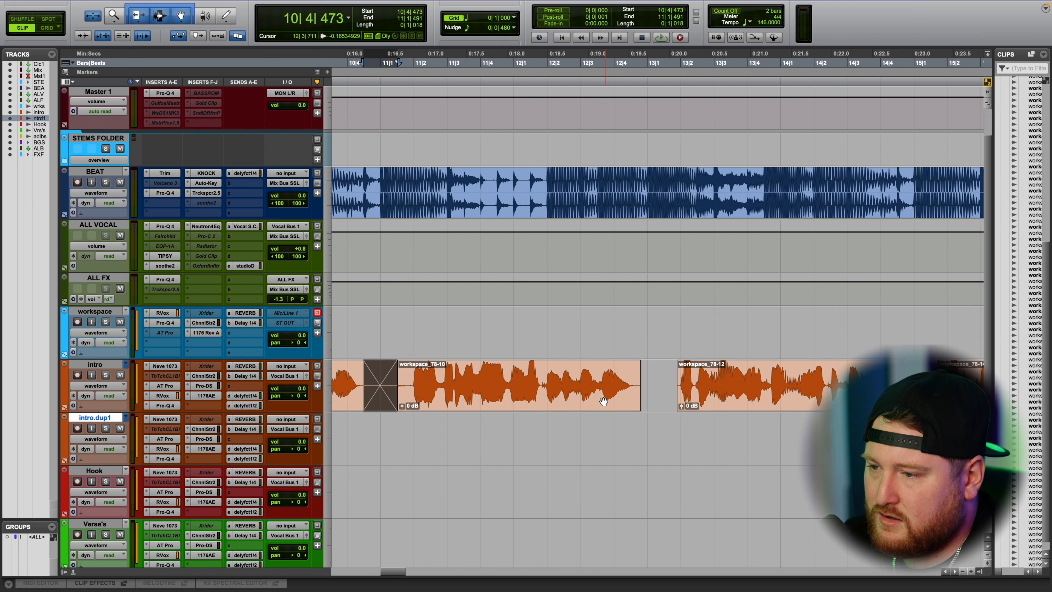
scroll(657, 392, right, 3)
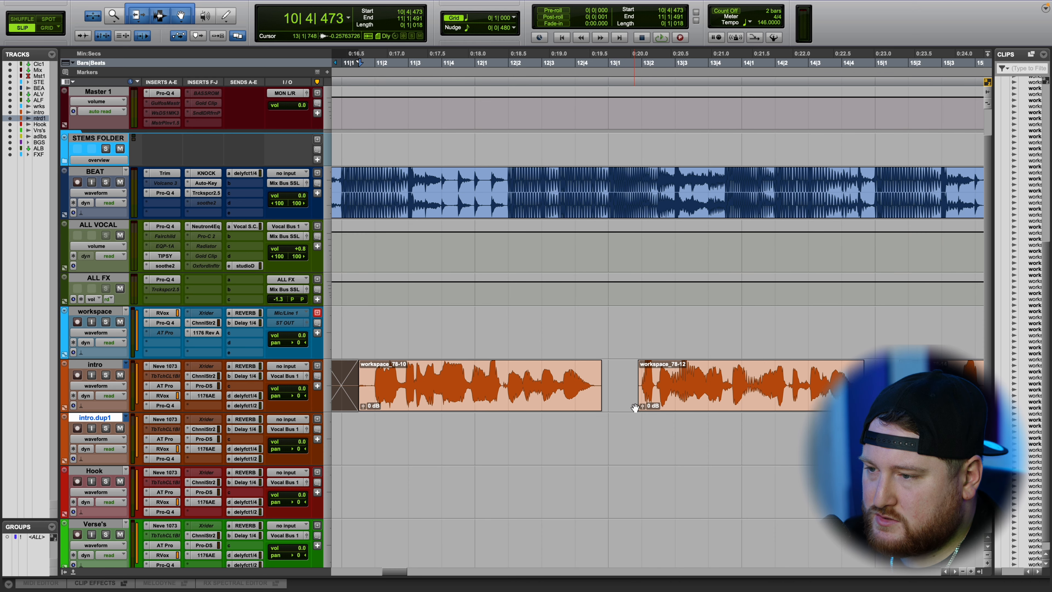
key(super+z)
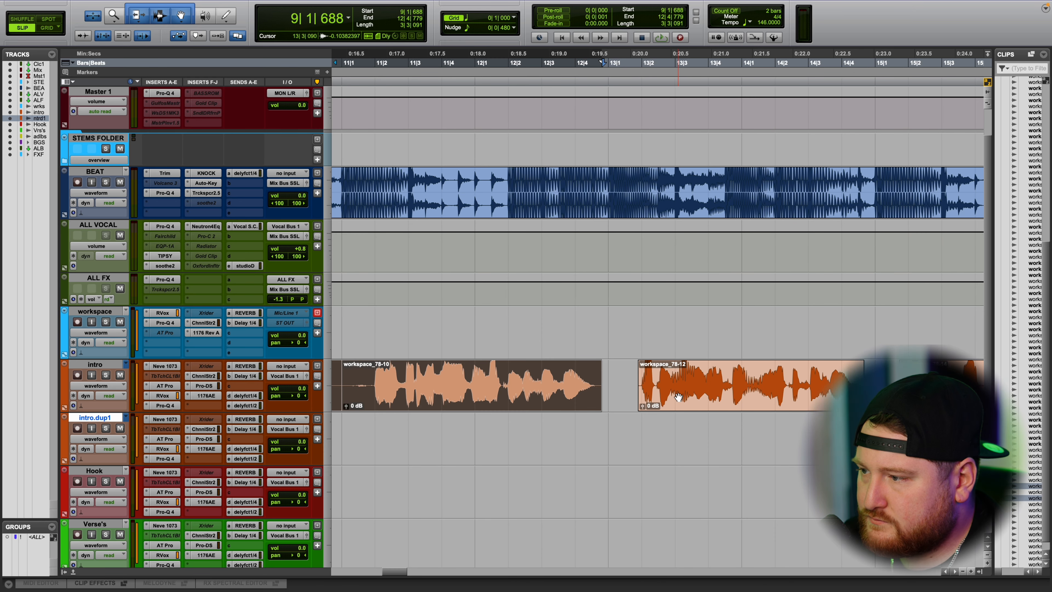
Place the bar 13 intro clip against the preceding phrase at 12|4|745 and try a crossfade from 12|3|885 to 12|4|903
scroll(678, 396, left, 6)
scroll(678, 397, right, 2)
drag(712, 395, 714, 436)
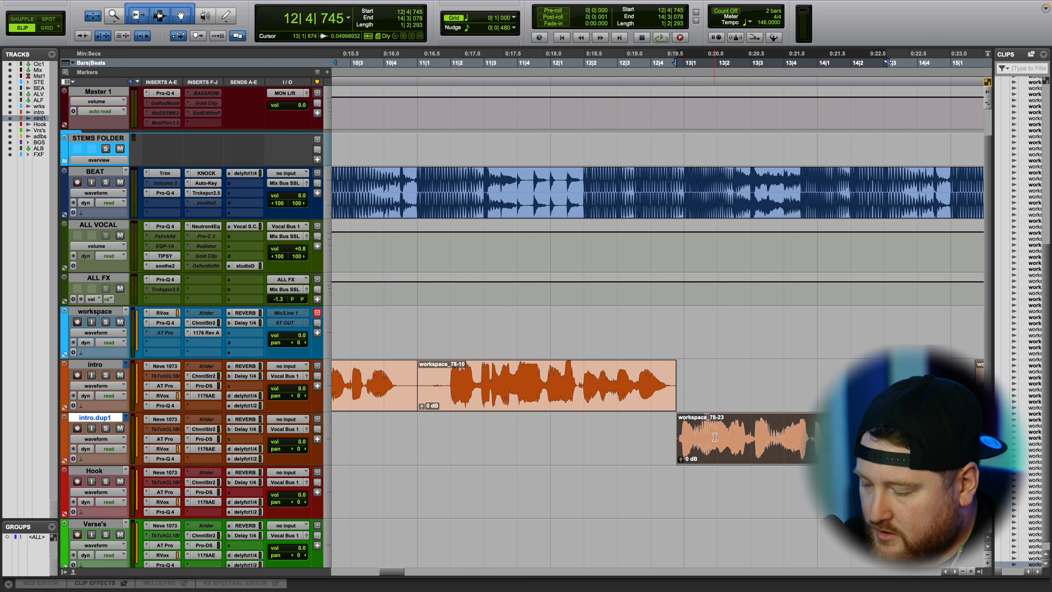
key(ctrl+z)
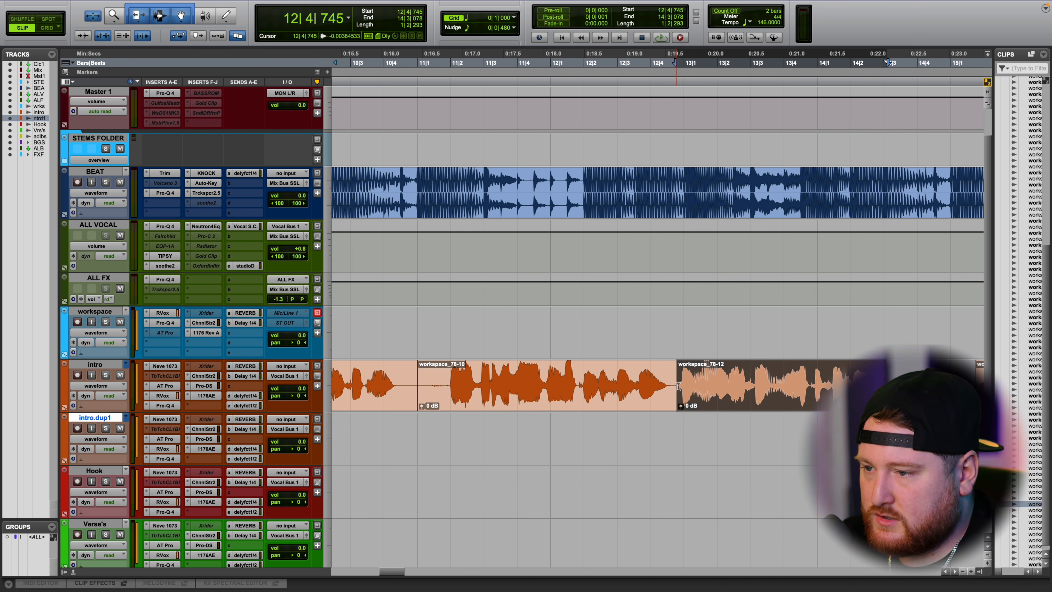
drag(678, 386, 648, 418)
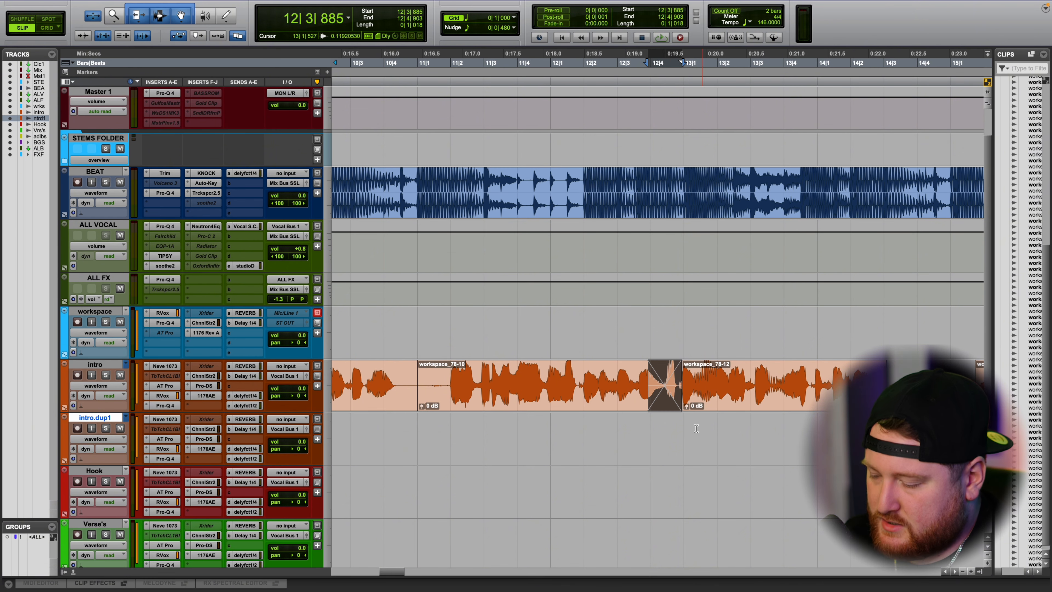
key(super+z)
key(super+z)
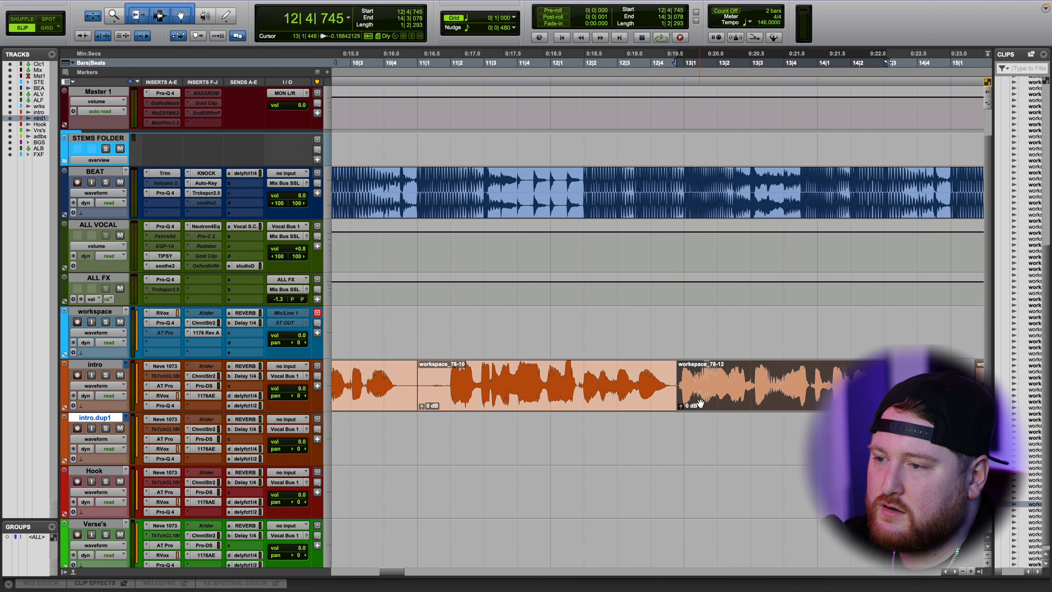
Try overlapping the two intro clips with a crossfade from 12|1|959 to 13|2|040, move its start to 12|2|141, and undo the crossfade
click(709, 410)
drag(716, 408, 545, 404)
drag(600, 403, 639, 402)
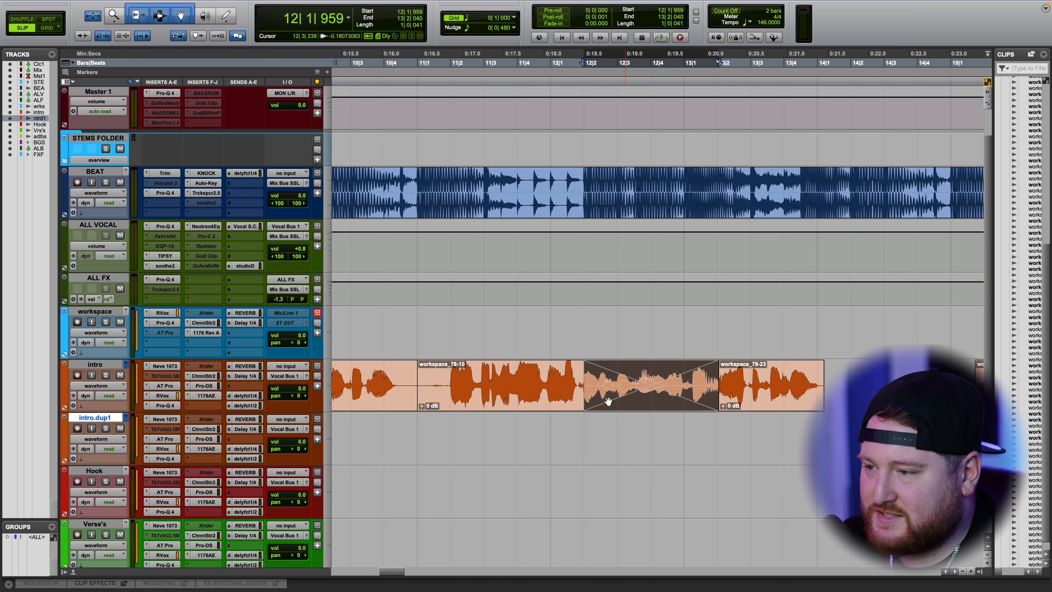
mouse_move(586, 371)
mouse_down()
mouse_move(599, 374)
mouse_move(588, 374)
mouse_up()
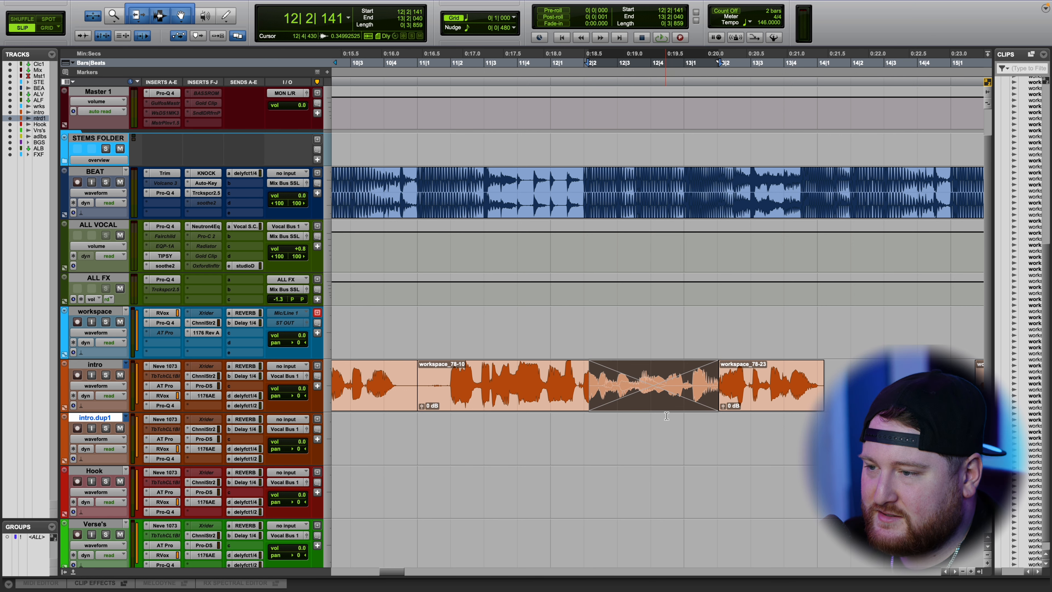
key(ctrl+z)
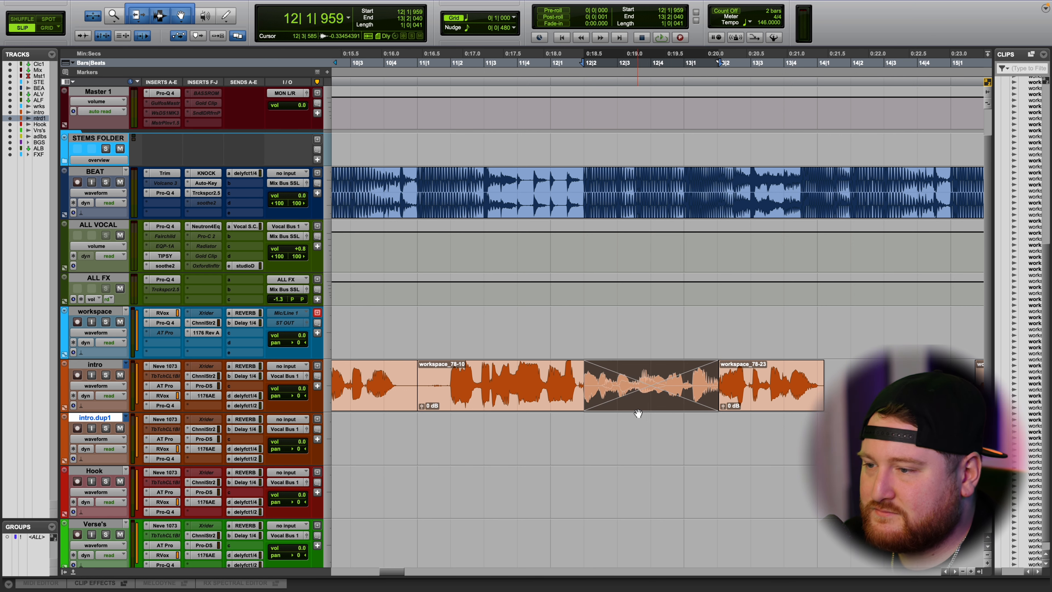
key(ctrl+z)
key(ctrl+z)
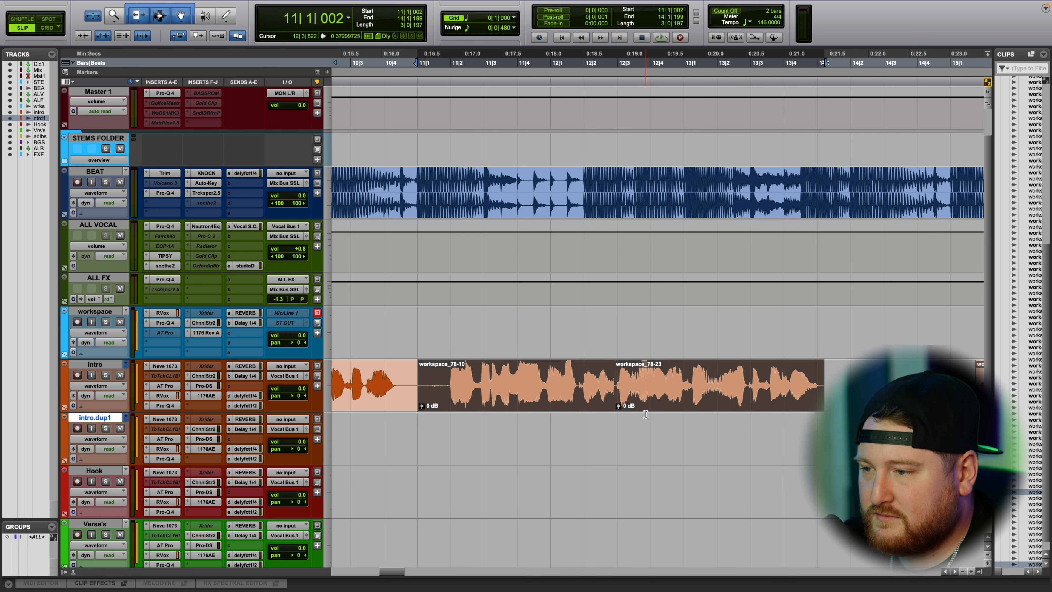
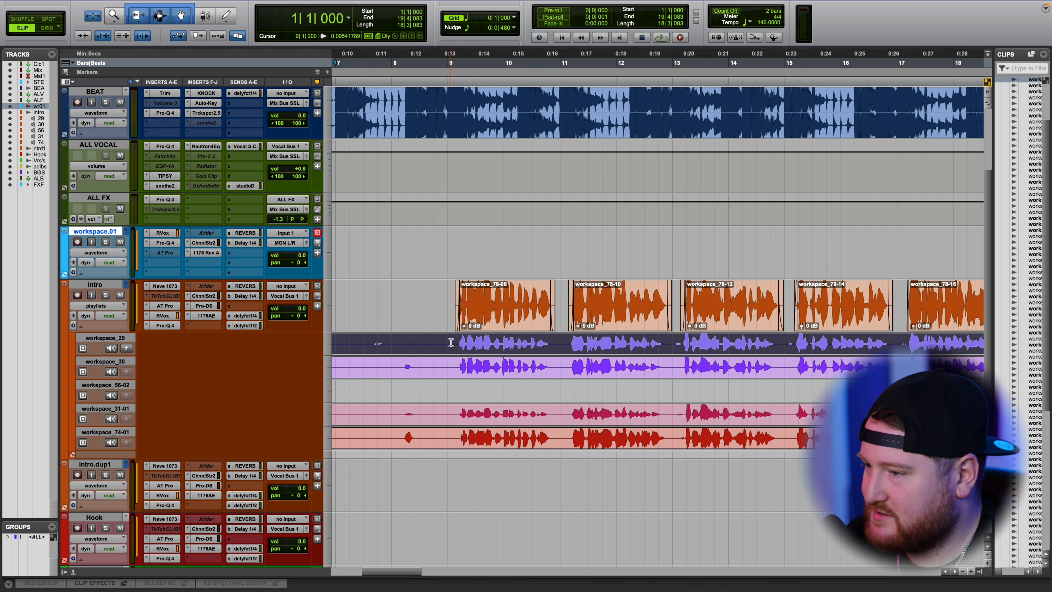
Separate the section from 8|4|860 to 10|4|901 on the workspace_29 playlist of the intro track
drag(447, 342, 559, 342)
key(b)
scroll(449, 342, up, 2)
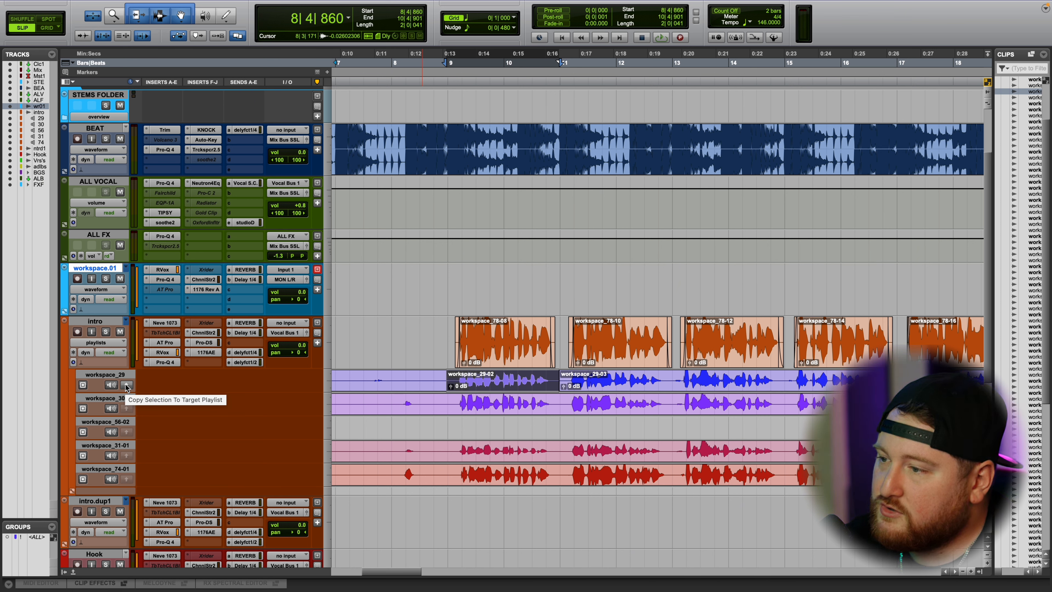
Try copying the separated workspace_29 phrase to the intro track's target playlist, and undo the copy
click(127, 385)
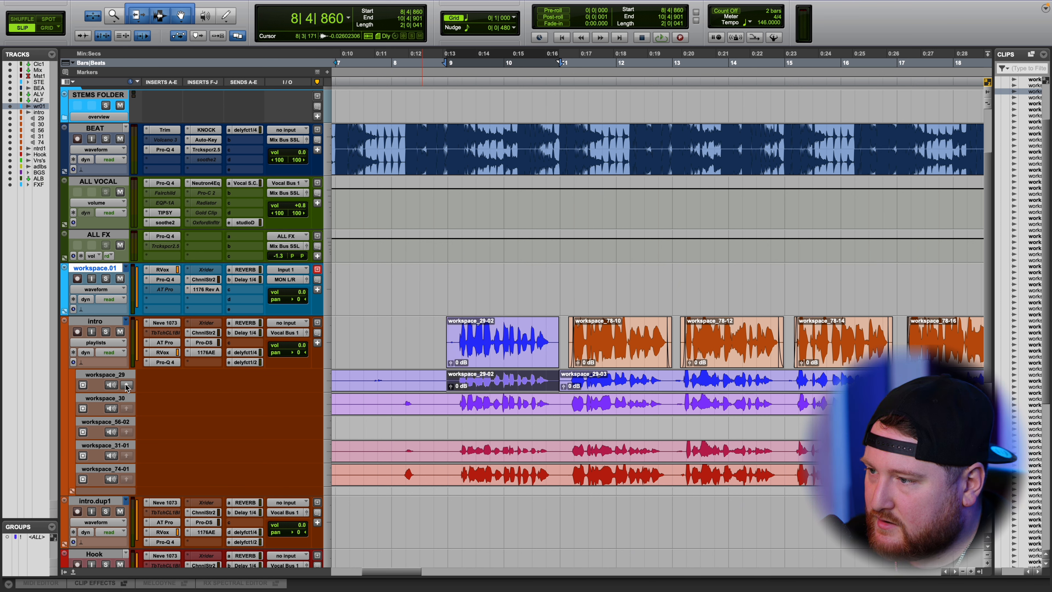
key(e)
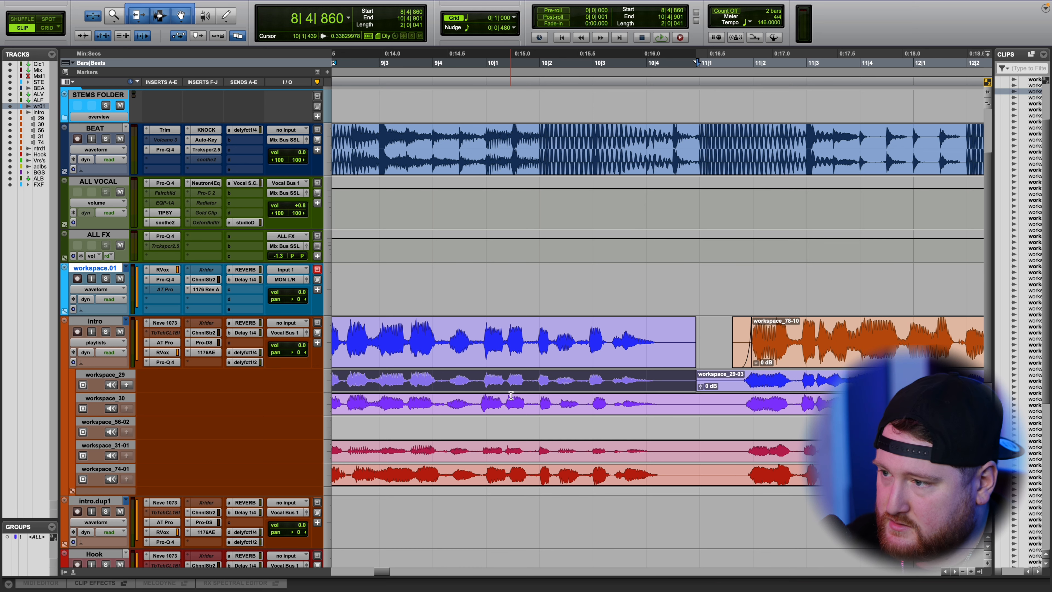
key(ctrl+z)
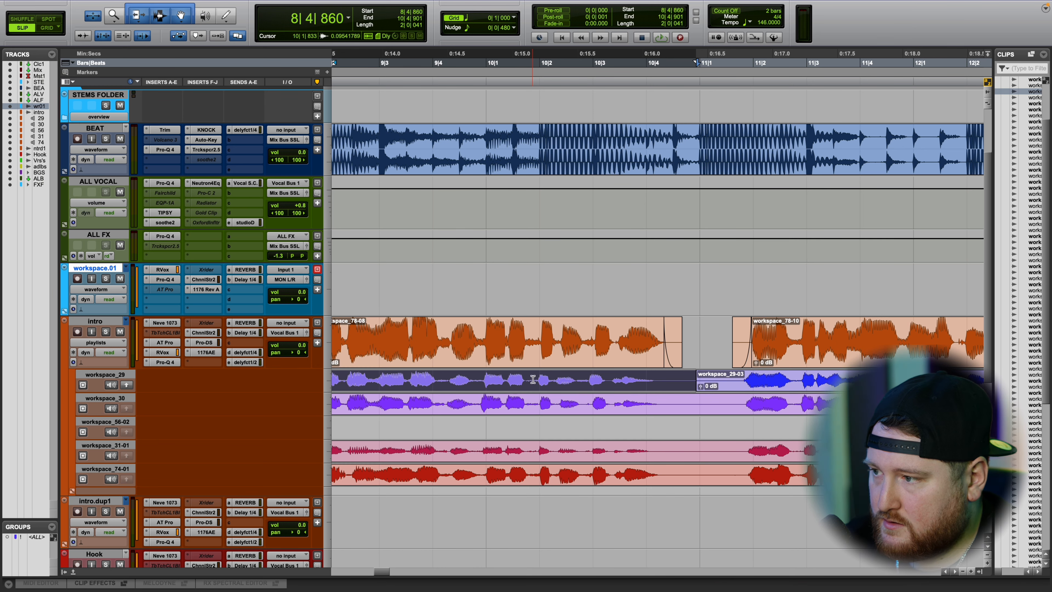
Adjust the start of the bar 9 intro clip to 9|1|312 and give it a fade-in 0|0|301 long
scroll(513, 381, left, 5)
key(e)
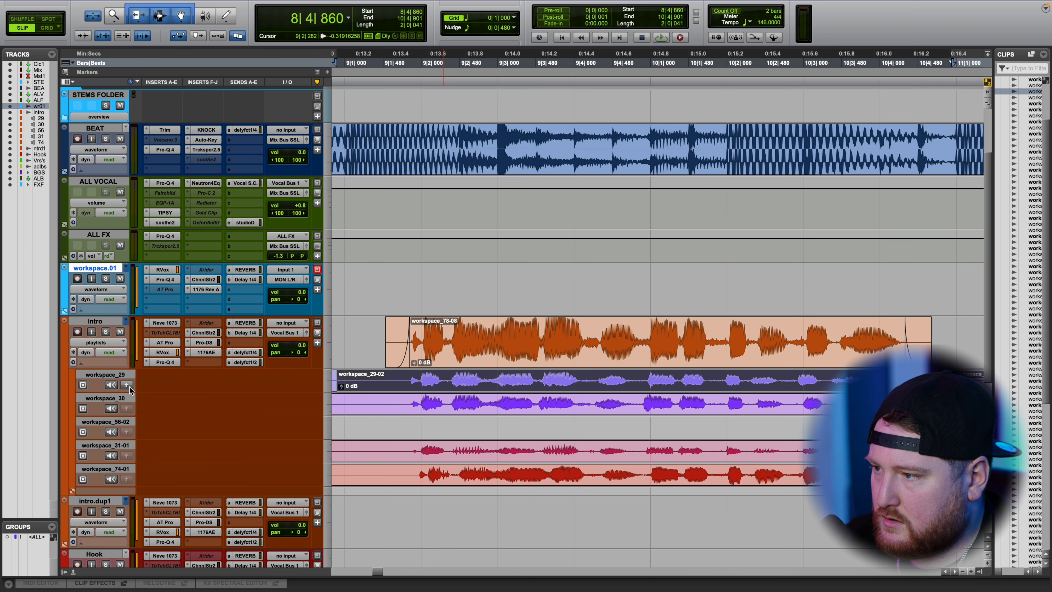
scroll(408, 353, up, 4)
scroll(429, 301, left, 4)
click(437, 301)
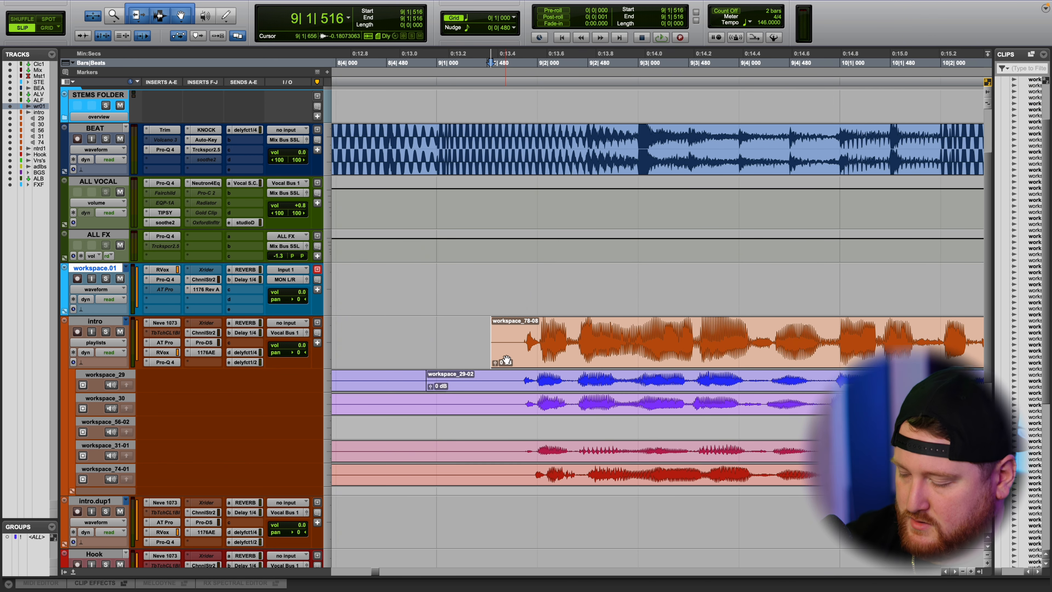
click(505, 360)
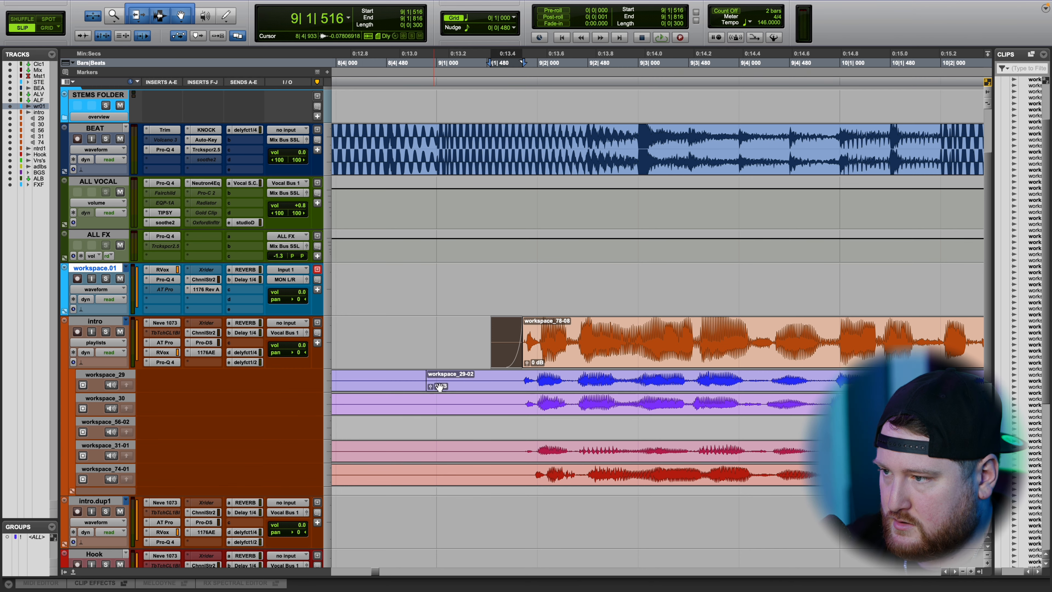
drag(558, 358, 537, 358)
scroll(537, 359, down, 4)
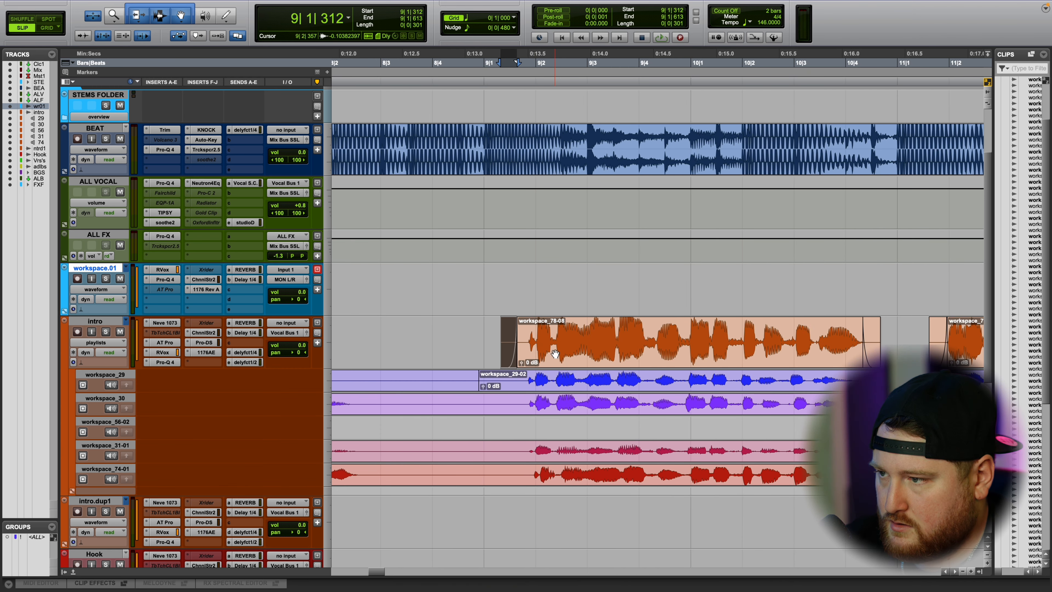
Try copying the workspace_29 phrase at bar 9 over the edited intro clip on the main playlist, and undo the copy
scroll(555, 353, up, 8)
scroll(500, 351, down, 6)
click(510, 382)
key(ctrl+alt+v)
scroll(453, 382, up, 6)
scroll(455, 383, down, 10)
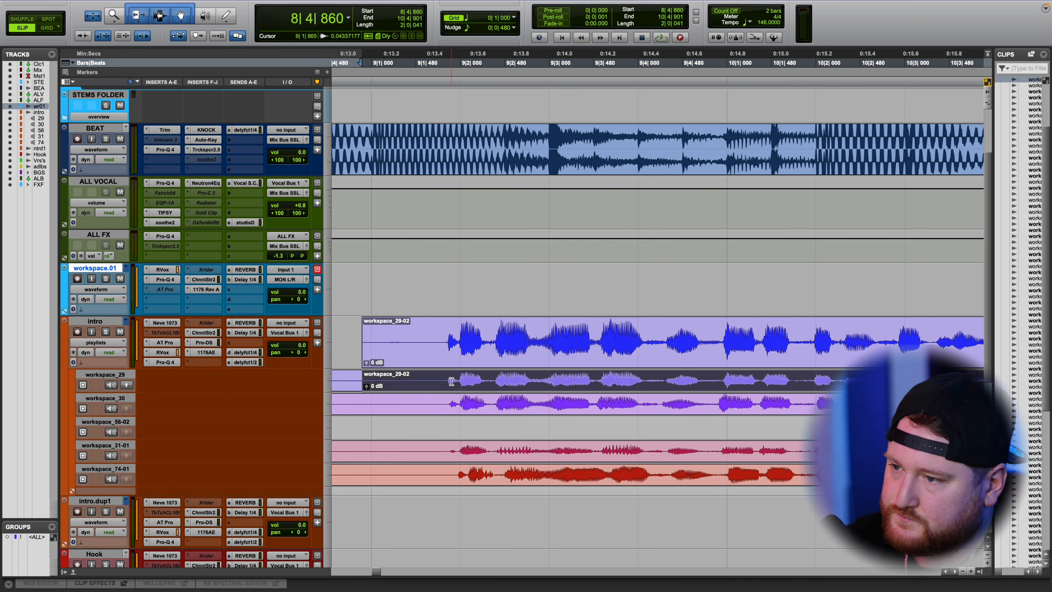
key(ctrl+z)
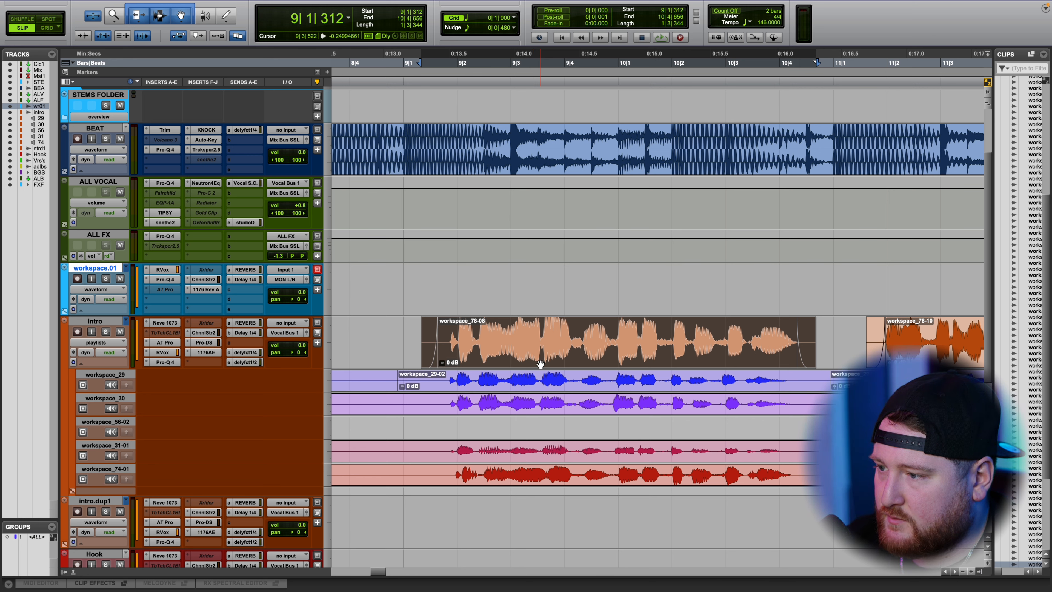
Move the bar 9 intro clip to the workspace_56-02 playlist and copy the workspace_29 phrase into its place on the main playlist
drag(539, 364, 537, 432)
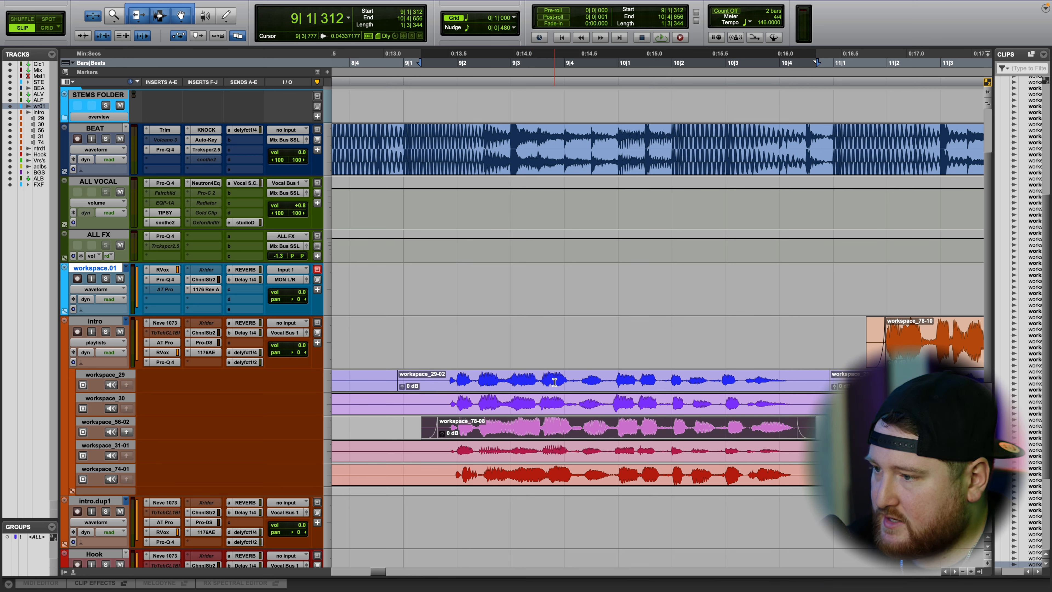
click(554, 384)
click(126, 385)
scroll(551, 414, down, 3)
click(596, 436)
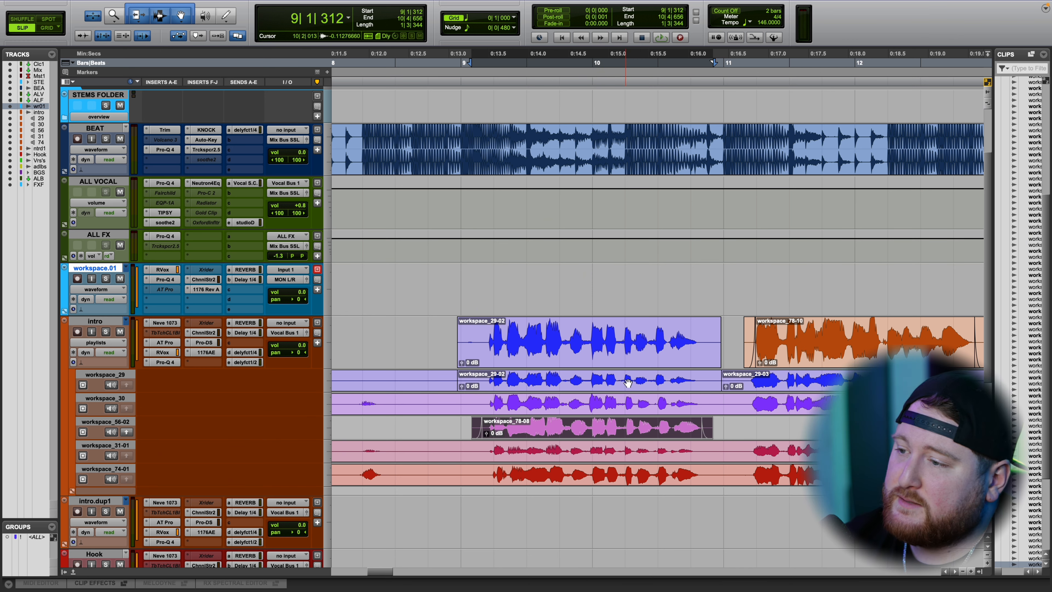
click(614, 380)
Separate the phrase from 10|4|857 to 13|1|008 on the workspace_74-01 playlist
scroll(614, 380, down, 3)
scroll(614, 380, right, 4)
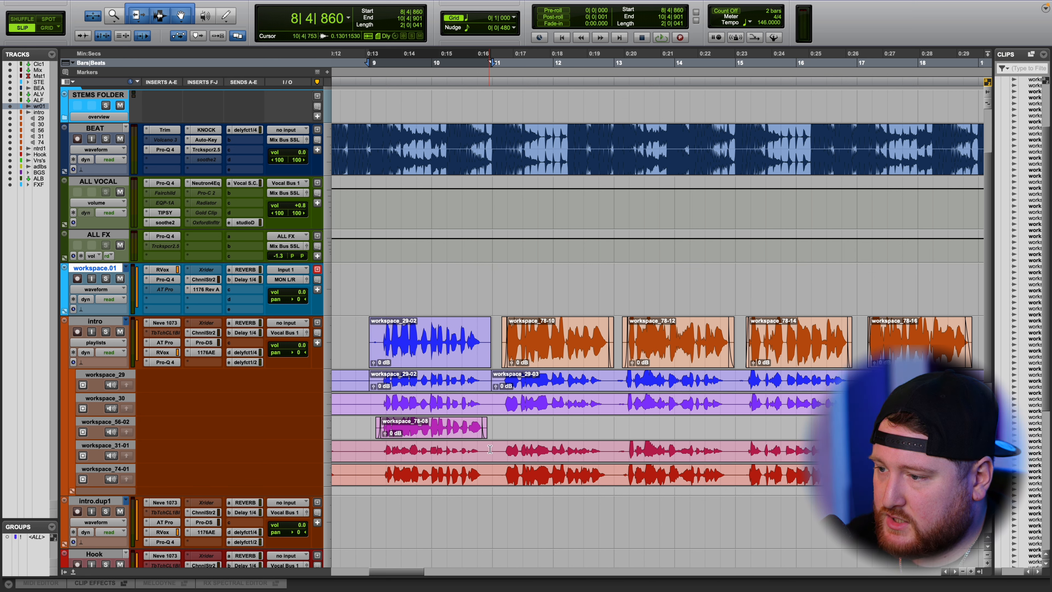
drag(490, 449, 598, 452)
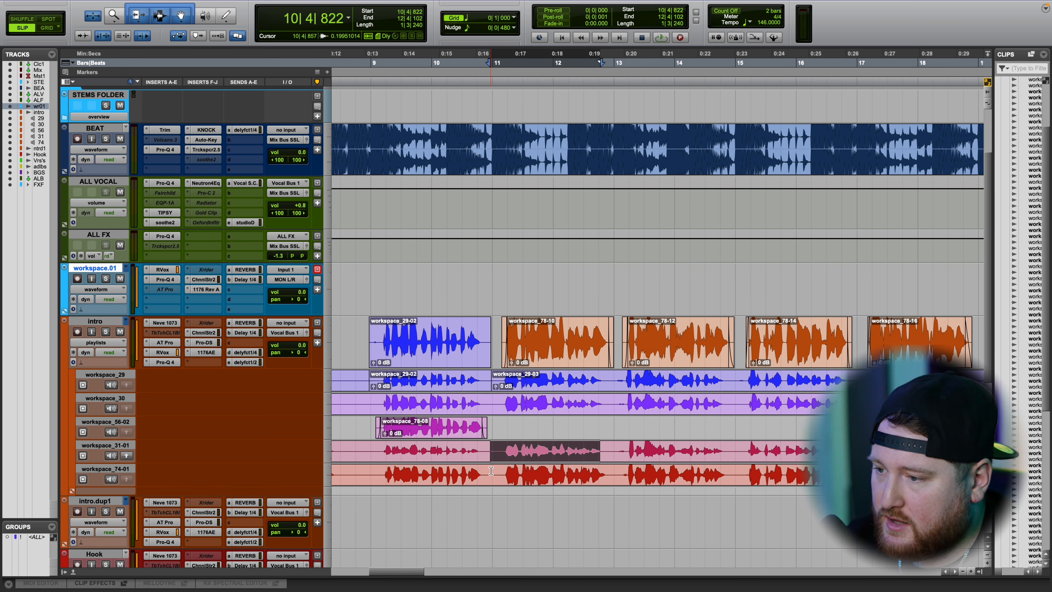
drag(492, 474, 614, 477)
key(n)
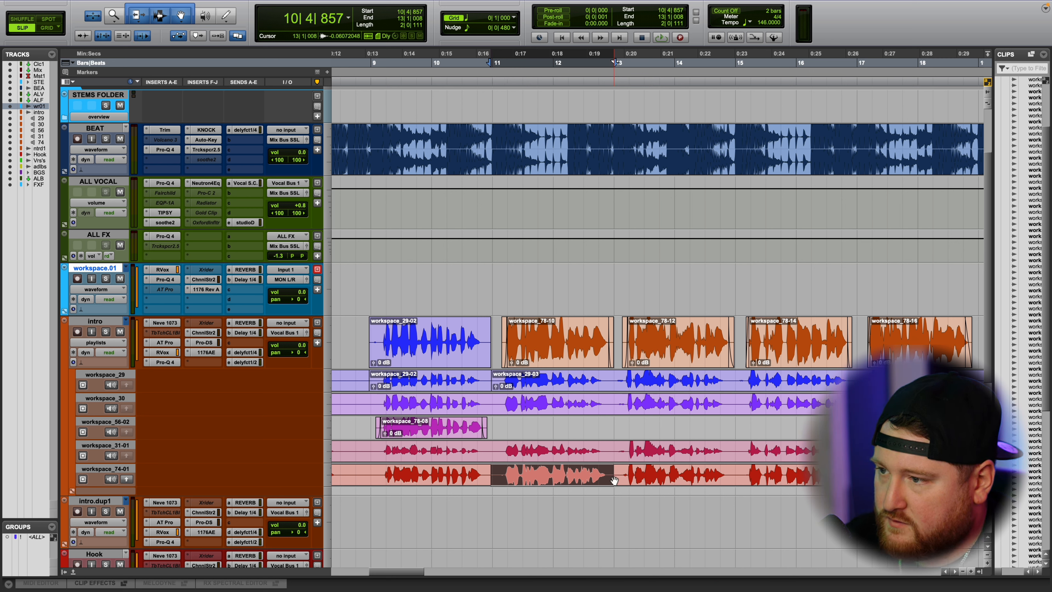
key(b)
Move the bar 11 intro clip to workspace_56-02 and replace it on the main playlist with the separated workspace_74-01 phrase
drag(554, 367, 554, 435)
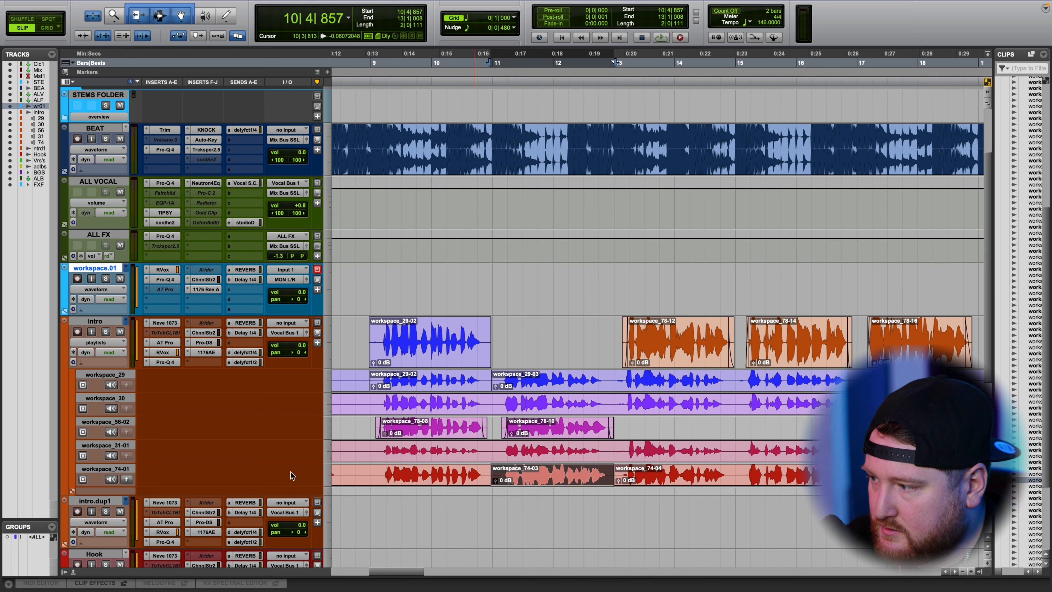
click(126, 479)
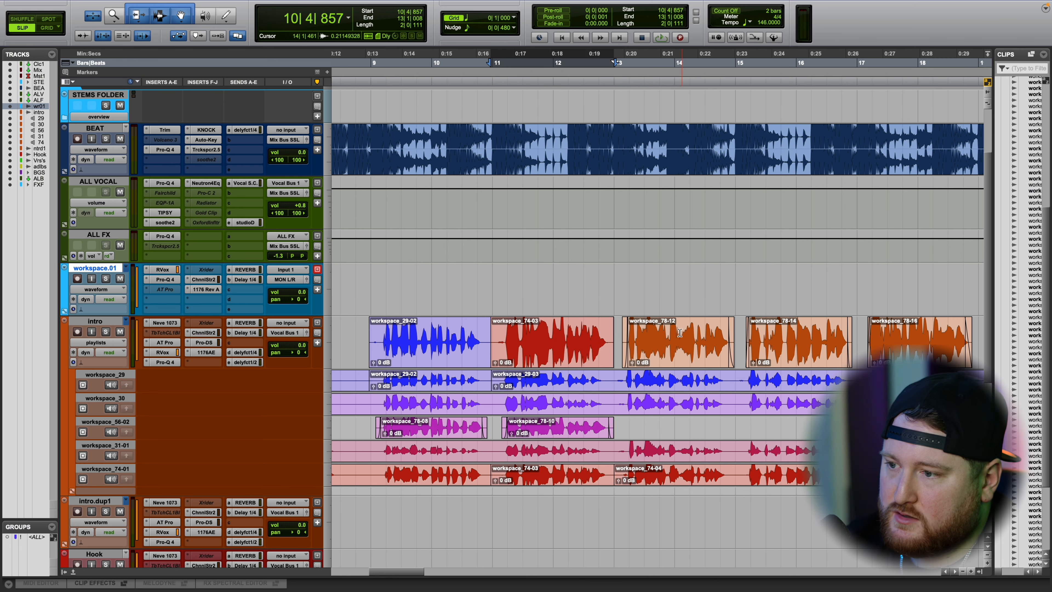
Move the bar 19 intro clip to workspace_56-02 and replace it on the main playlist with the matching workspace_31-01 phrase
click(687, 364)
scroll(651, 364, right, 7)
scroll(651, 363, down, 1)
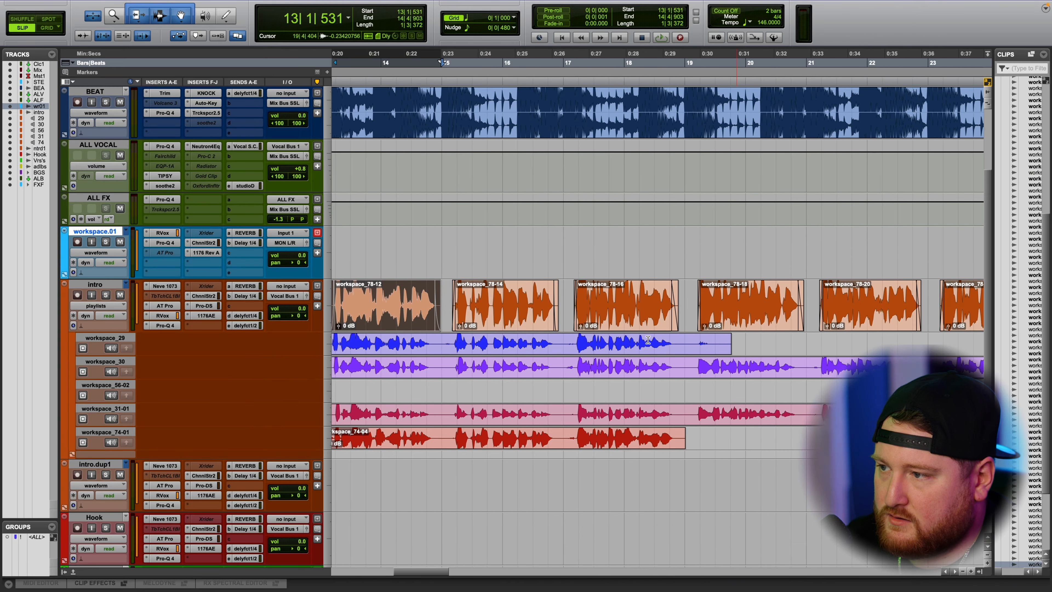
scroll(455, 323, left, 2)
scroll(456, 323, up, 2)
scroll(456, 323, right, 7)
scroll(497, 323, down, 2)
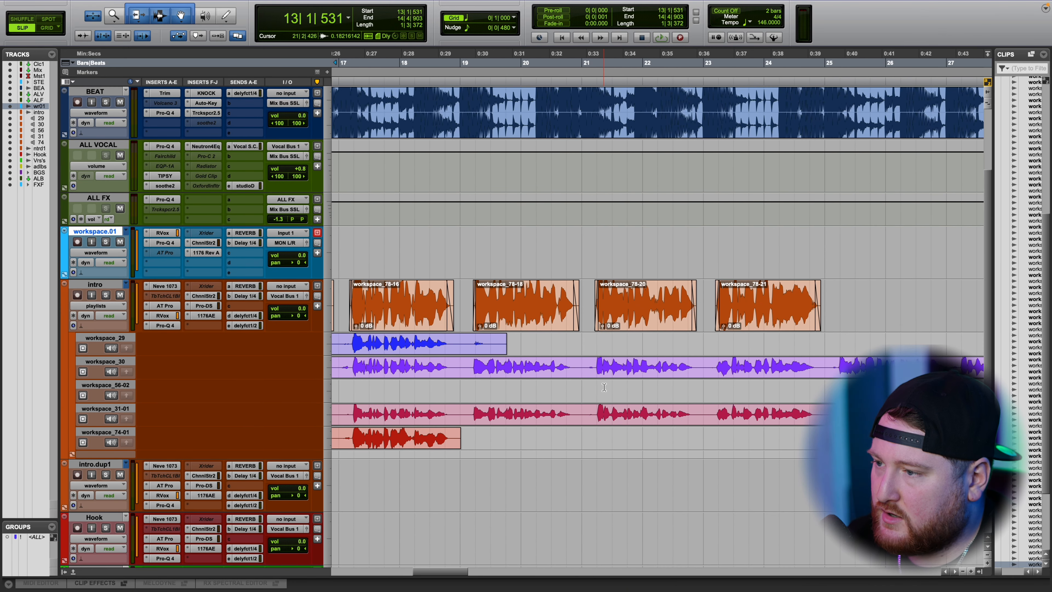
scroll(515, 325, left, 1)
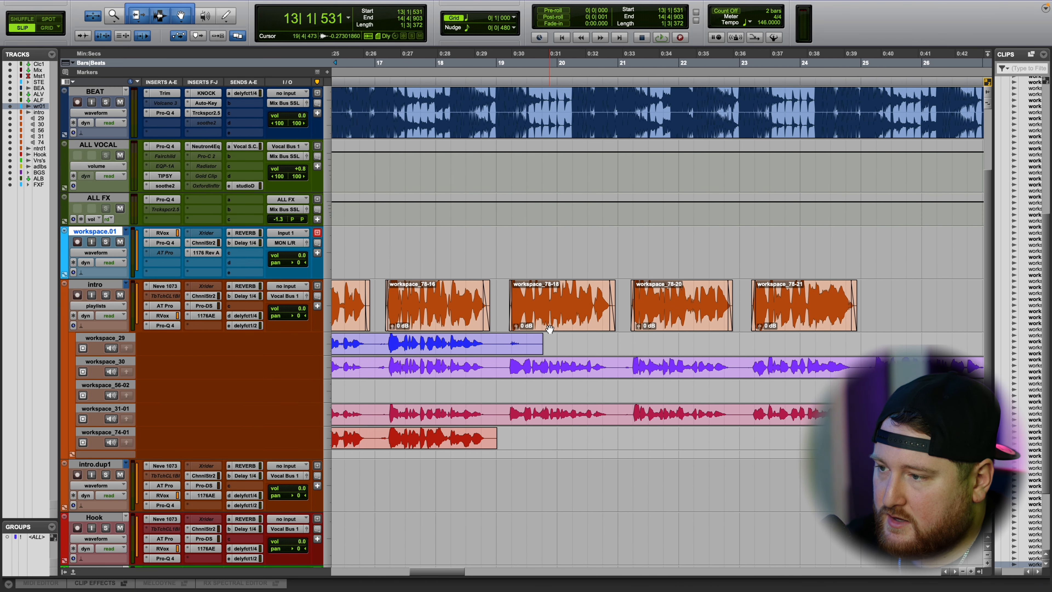
click(549, 328)
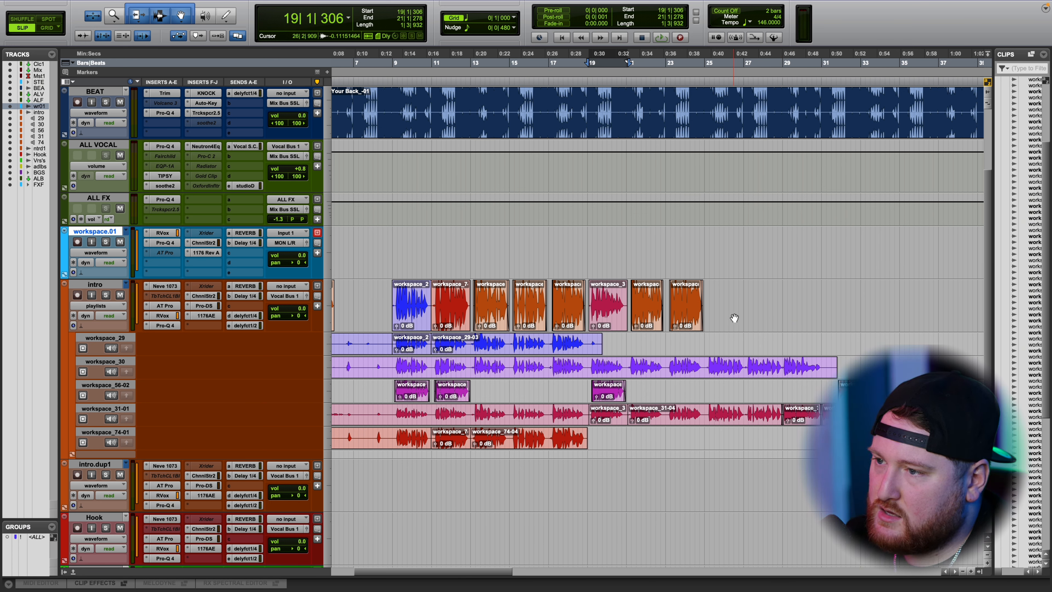
Examine the comped clips of the intro track along the timeline from the song start through bar 21
key(t)
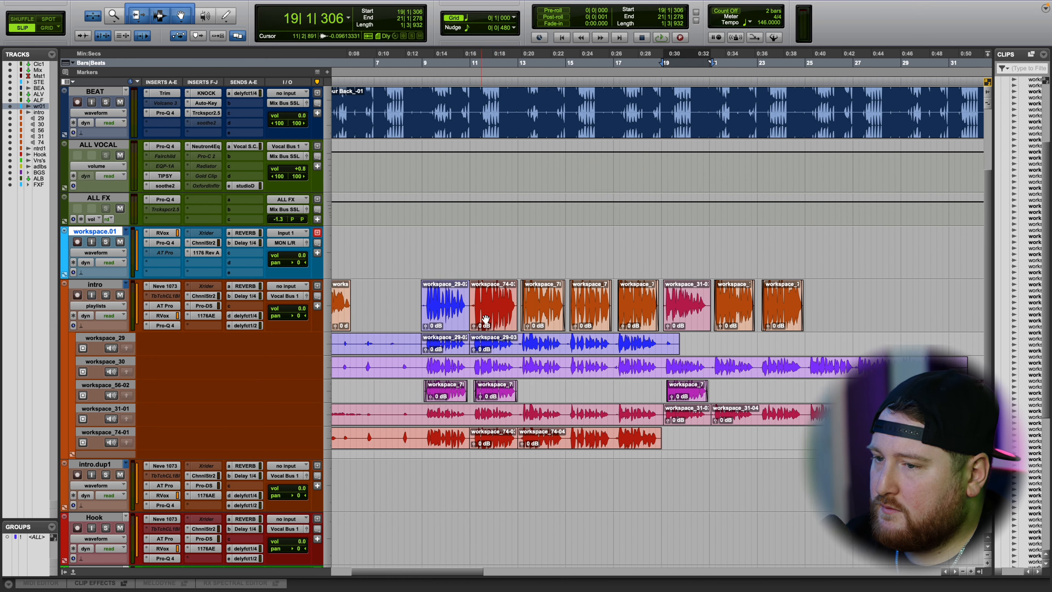
scroll(566, 301, left, 5)
scroll(566, 300, up, 2)
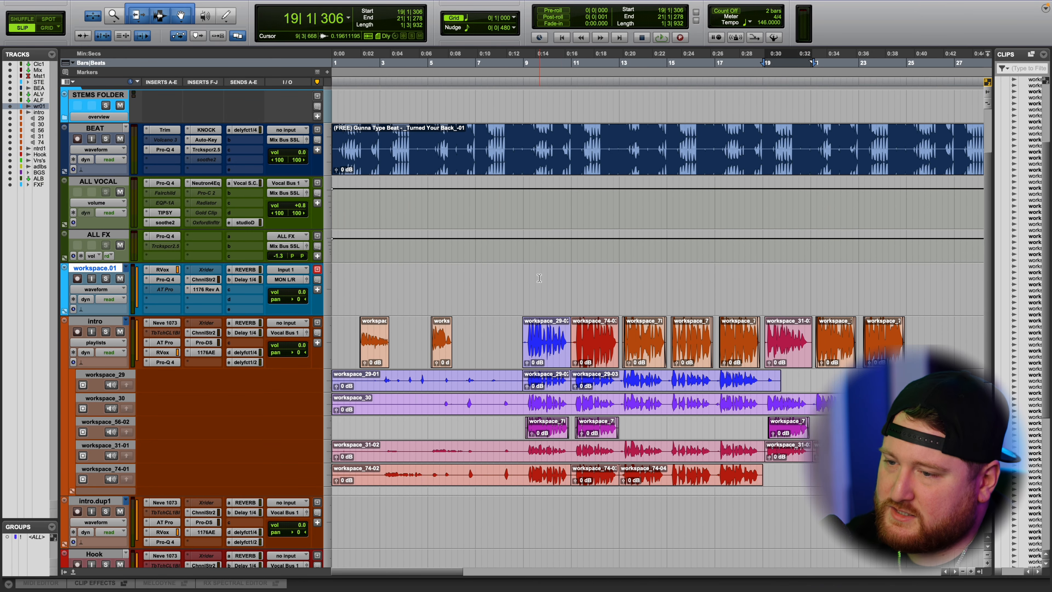
scroll(563, 338, down, 2)
scroll(563, 337, up, 2)
scroll(564, 338, up, 1)
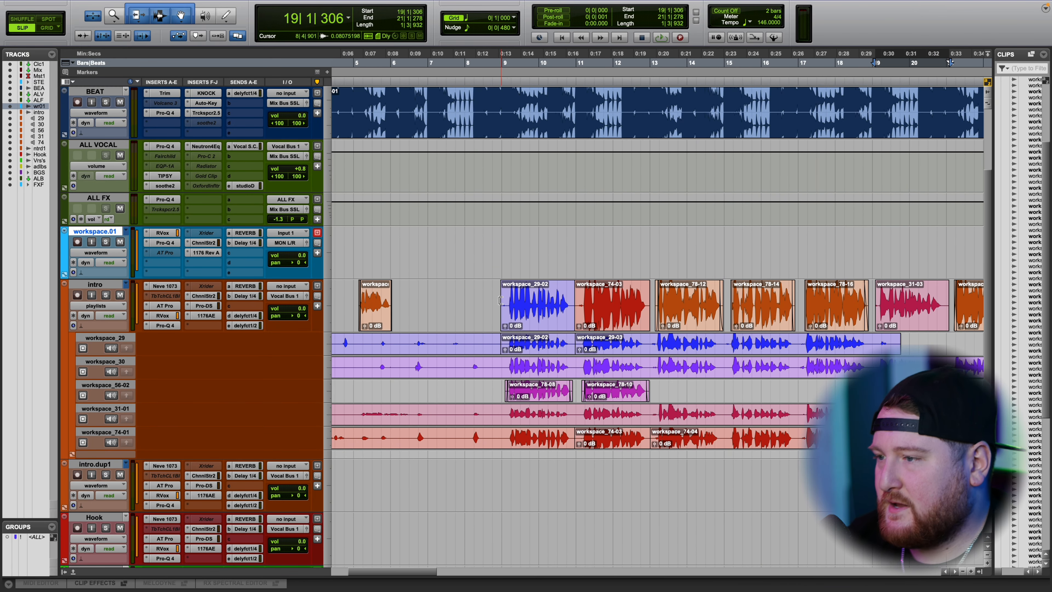
click(498, 301)
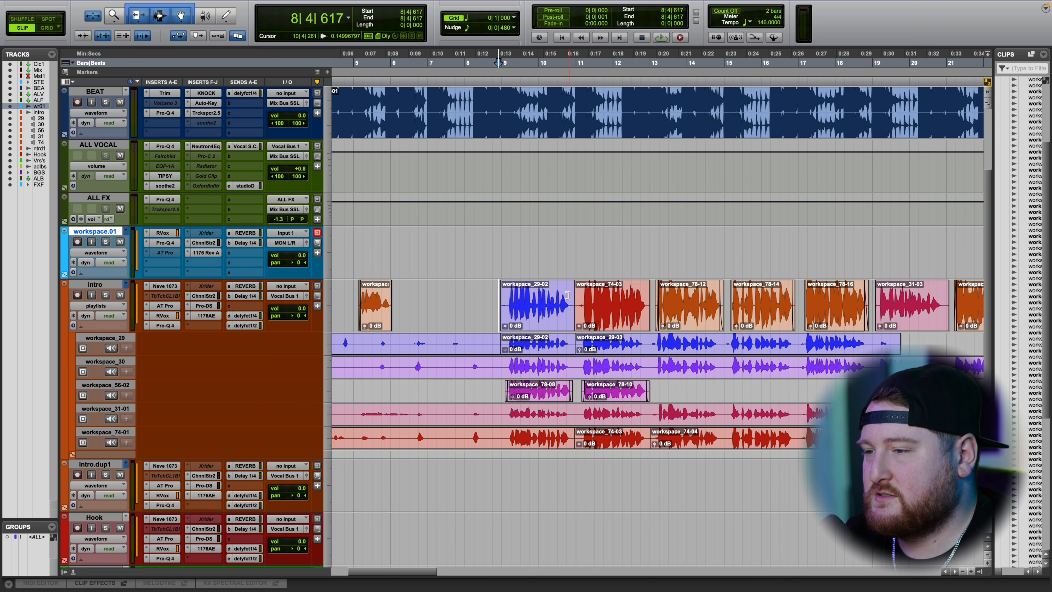
scroll(567, 295, left, 5)
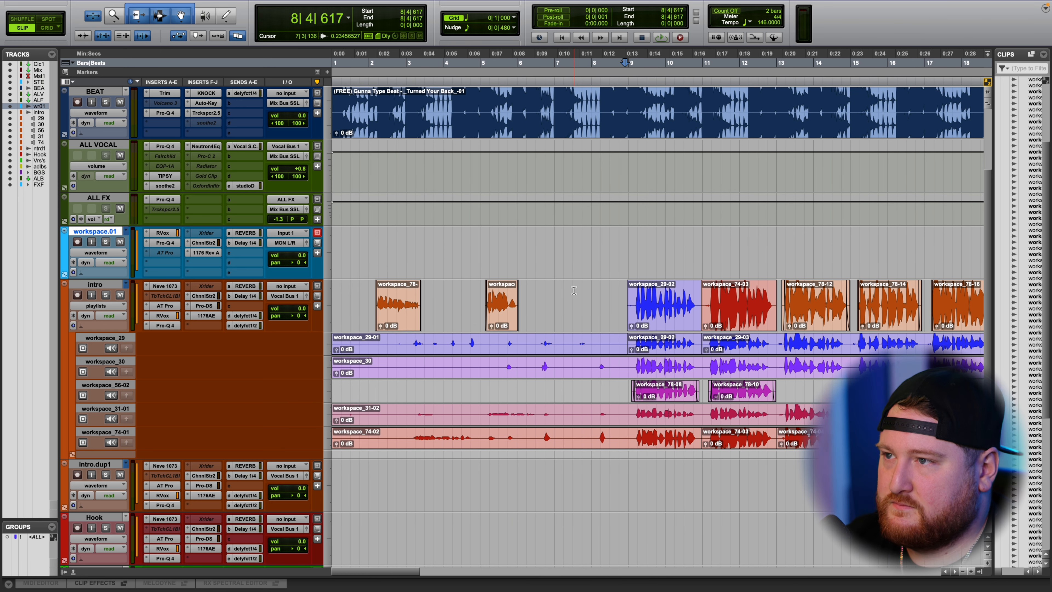
Play the comped intro vocal from 8|4|163, just before the bar 9 phrase
key(space)
click(621, 62)
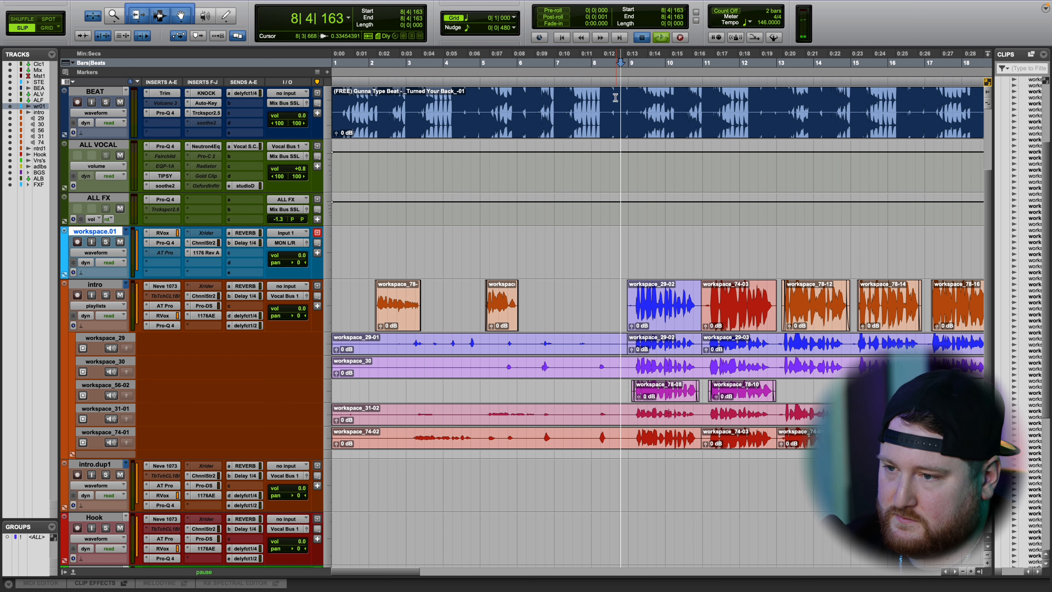
key(space)
key(t)
scroll(486, 360, right, 5)
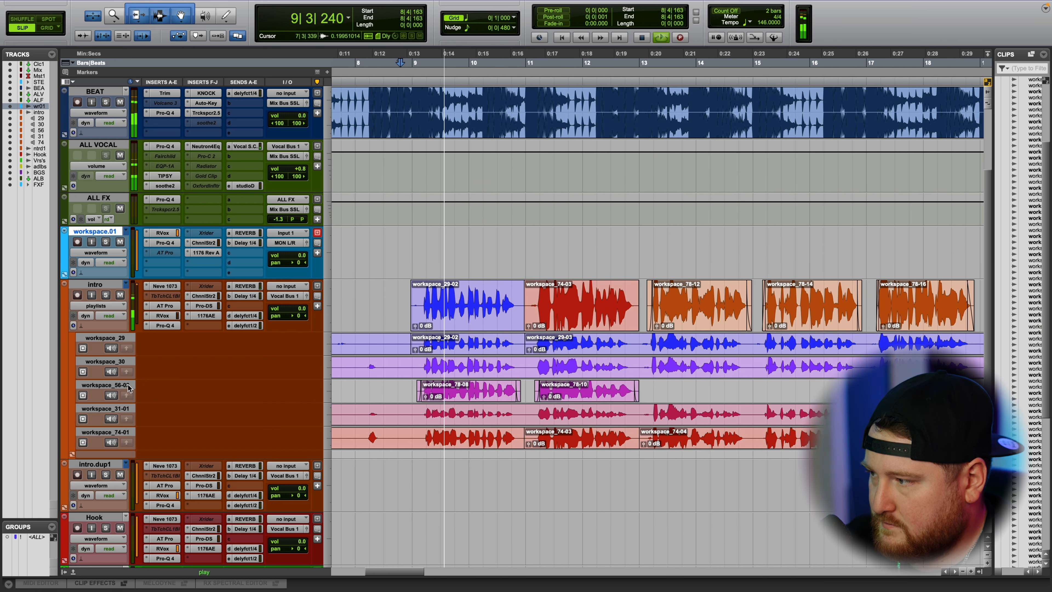
Solo the workspace_56-02 playlist and play it from just before bar 9
key(space)
key(space)
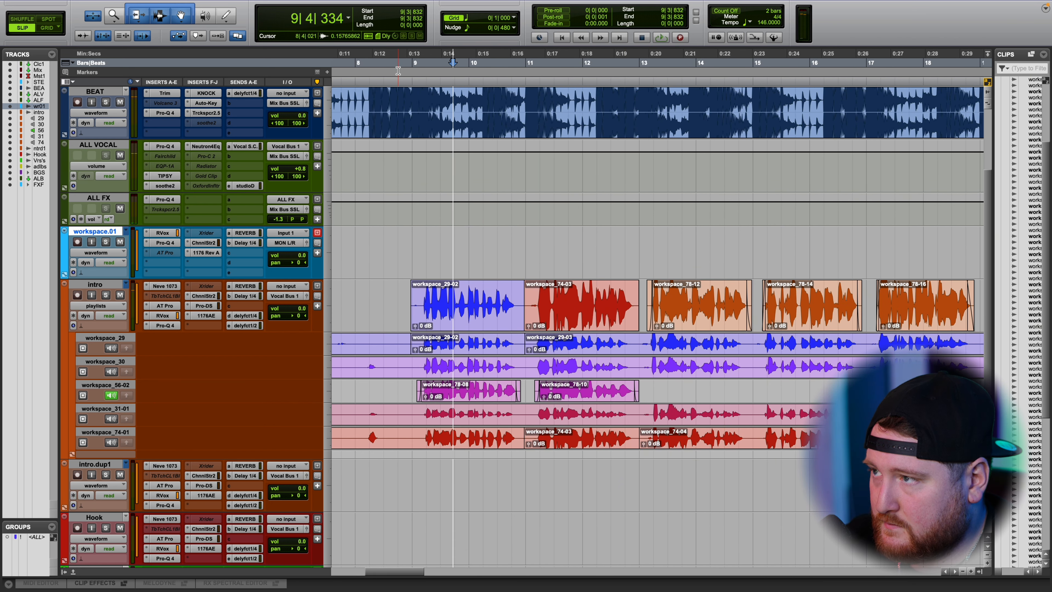
click(400, 308)
key(space)
Solo the workspace_74-01 playlist and play it from 8|4|688 onward
click(111, 442)
key(space)
click(408, 435)
key(space)
key(t)
scroll(413, 458, right, 5)
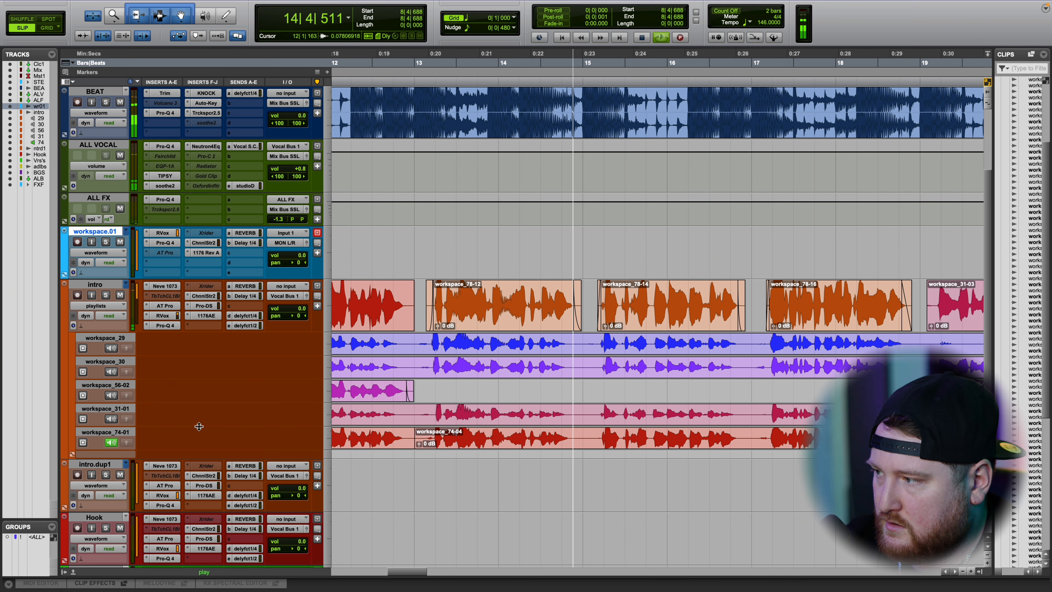
Compare the takes by soloing workspace_30, workspace_29 and workspace_74-01 in turn during playback
click(113, 371)
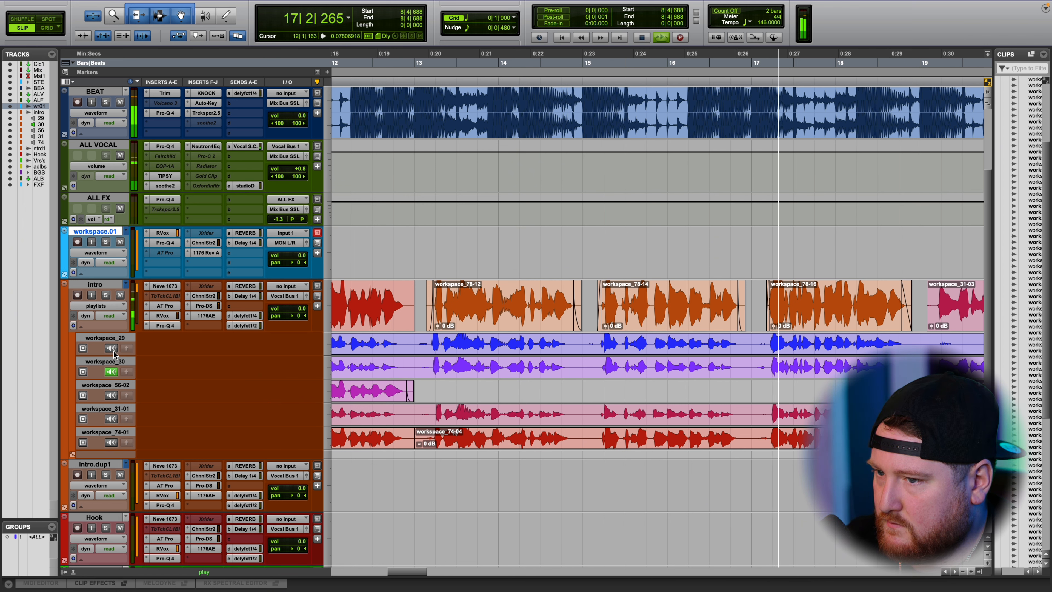
click(111, 349)
click(111, 442)
key(space)
Select the workspace_74-01 phrase from 8|4|873 to 10|4|857 and copy it over the bar 9 phrase on the main playlist
scroll(469, 443, left, 5)
key(space)
click(470, 447)
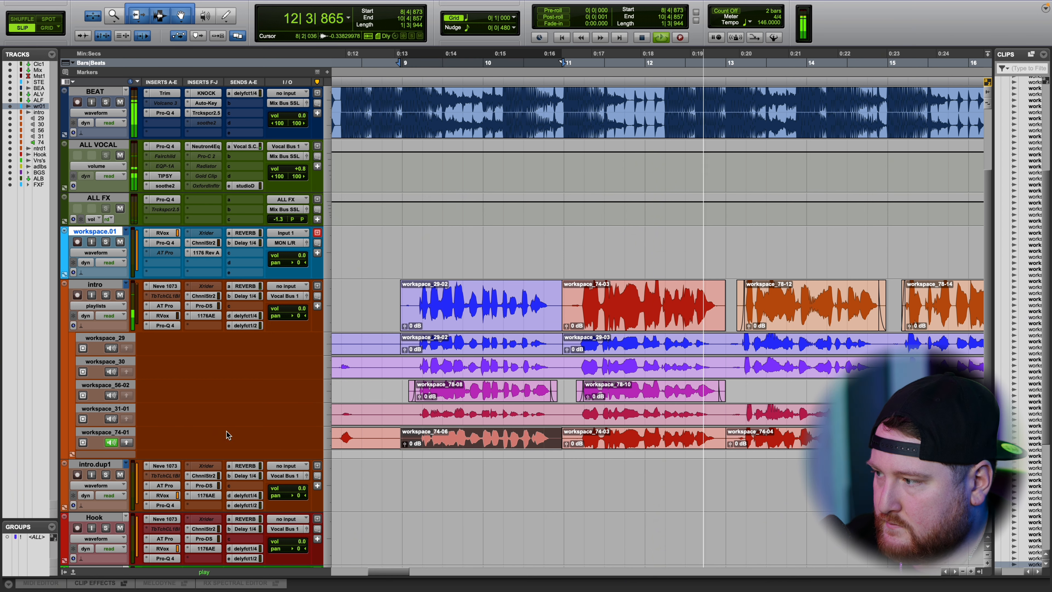
click(127, 442)
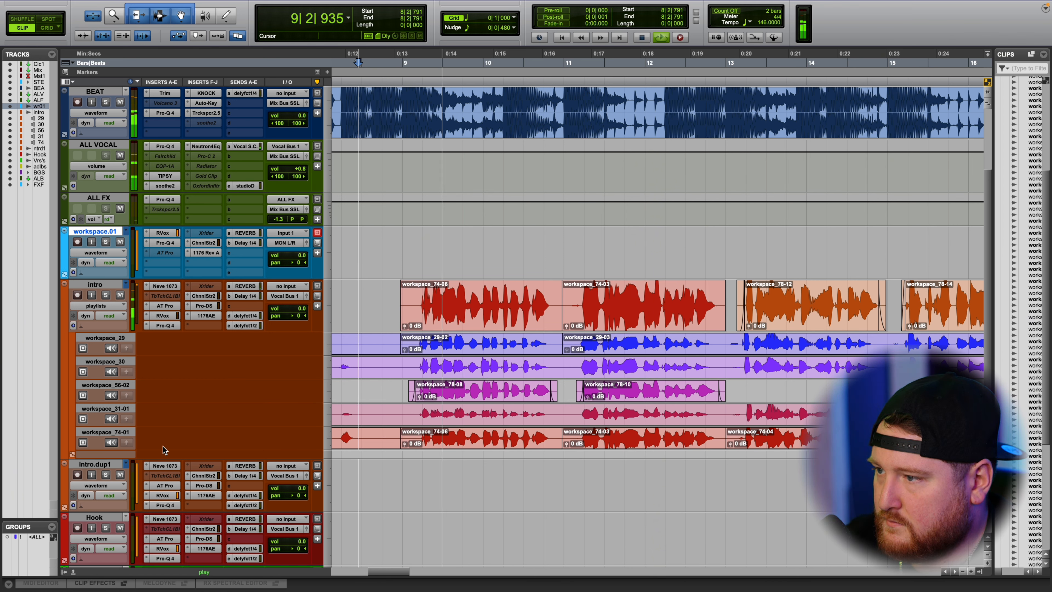
Play the updated intro comp through to 16|4|298
scroll(554, 270, down, 3)
scroll(554, 270, right, 5)
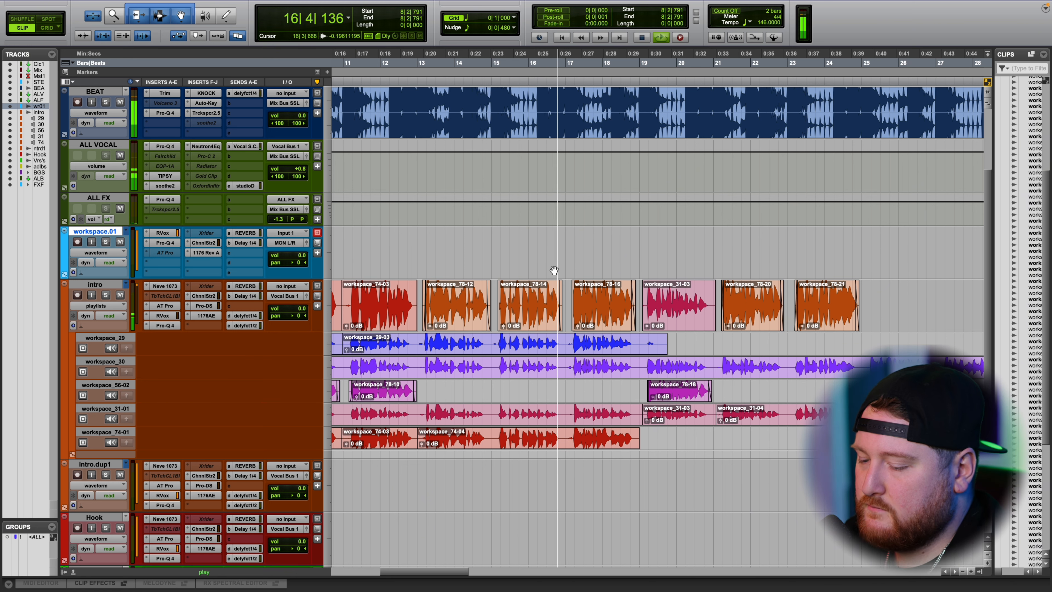
key(space)
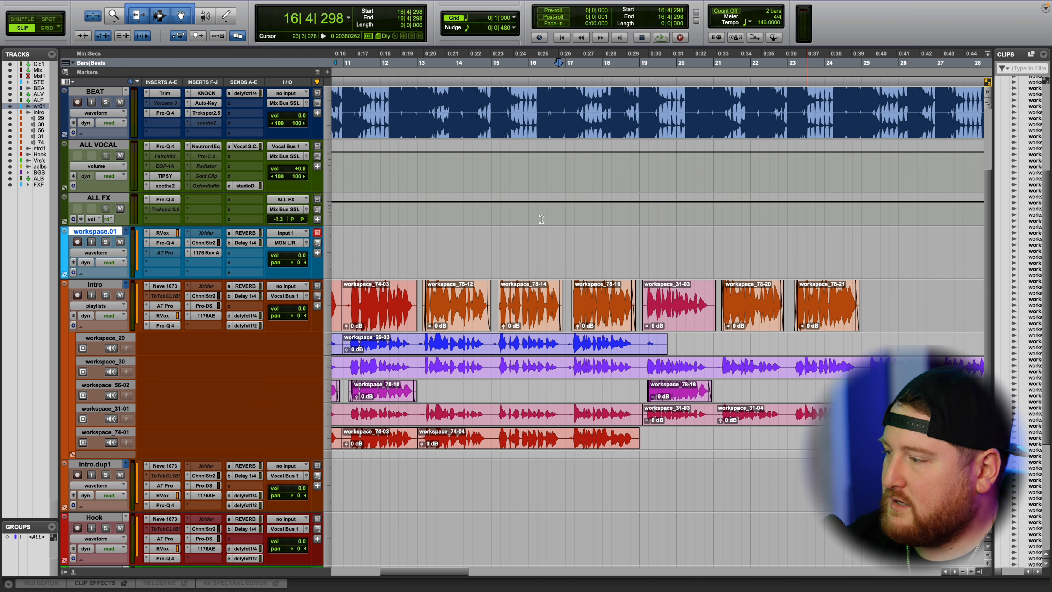
Solo the workspace_31-01 playlist and select 8|3|311 to 20|1|620 across the workspace_29, workspace_30 and workspace_56-02 playlists
click(112, 419)
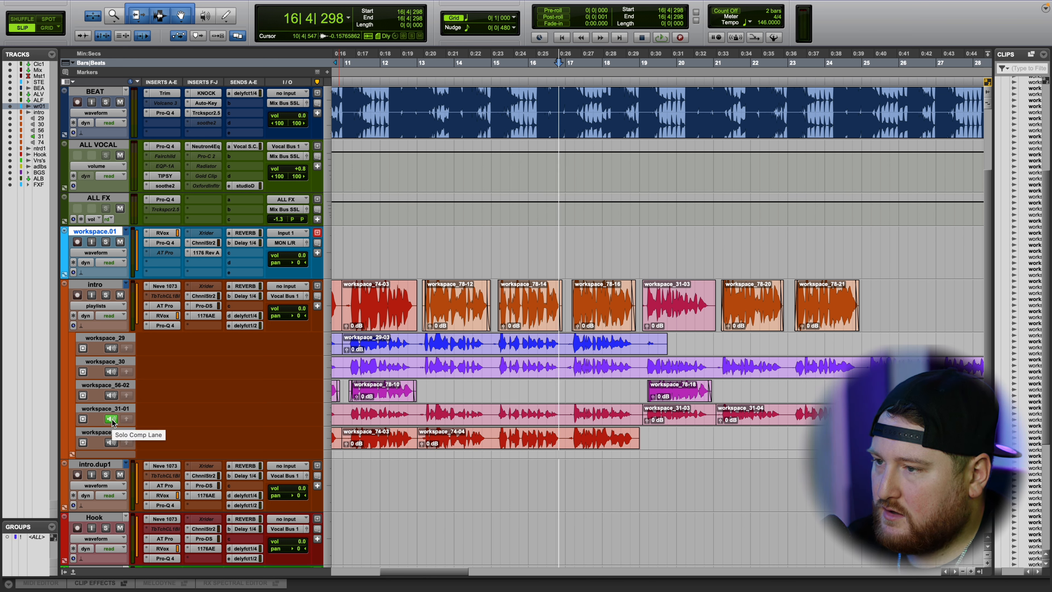
key(r)
key(r)
drag(490, 343, 733, 390)
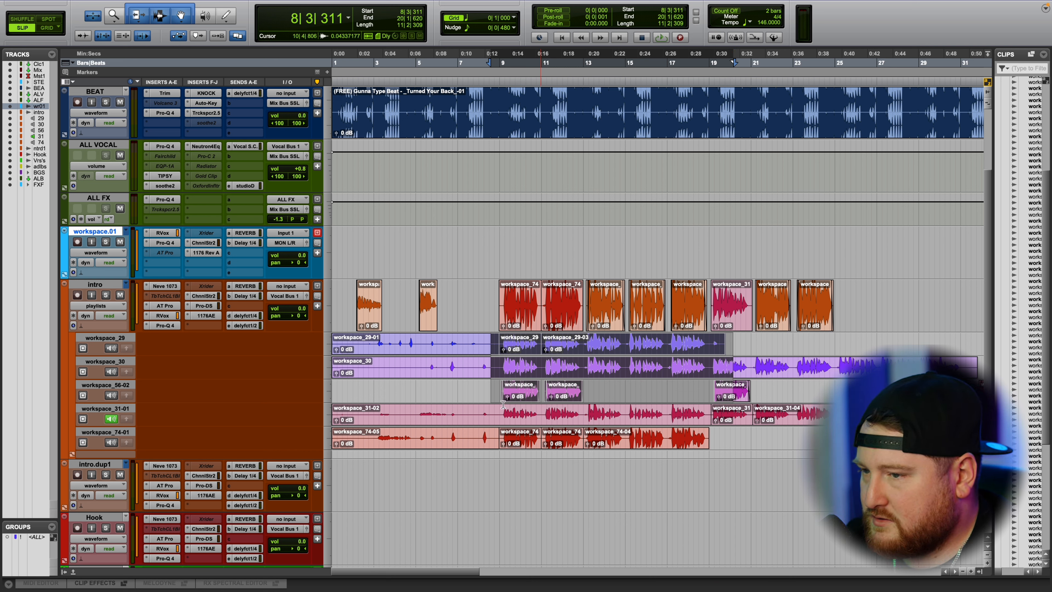